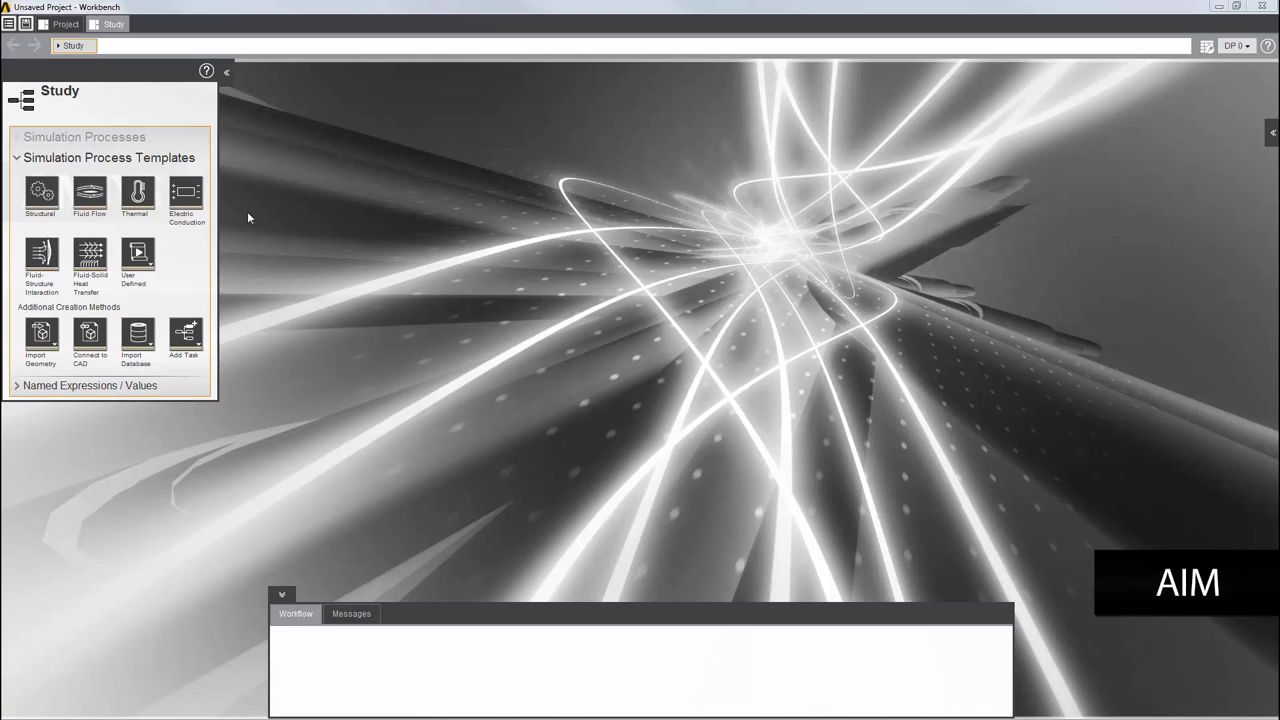
Create a Structural static simulation process that imports geometry and detects contact automatically
left_click(42, 193)
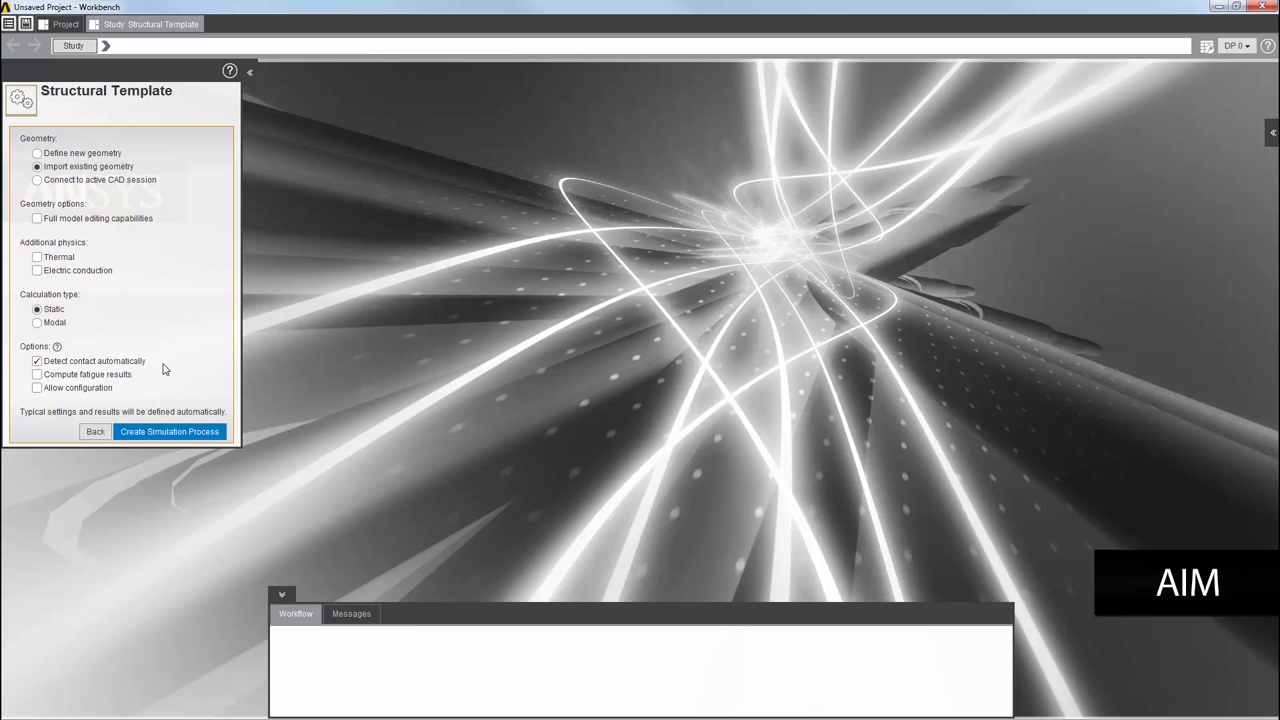
left_click(166, 432)
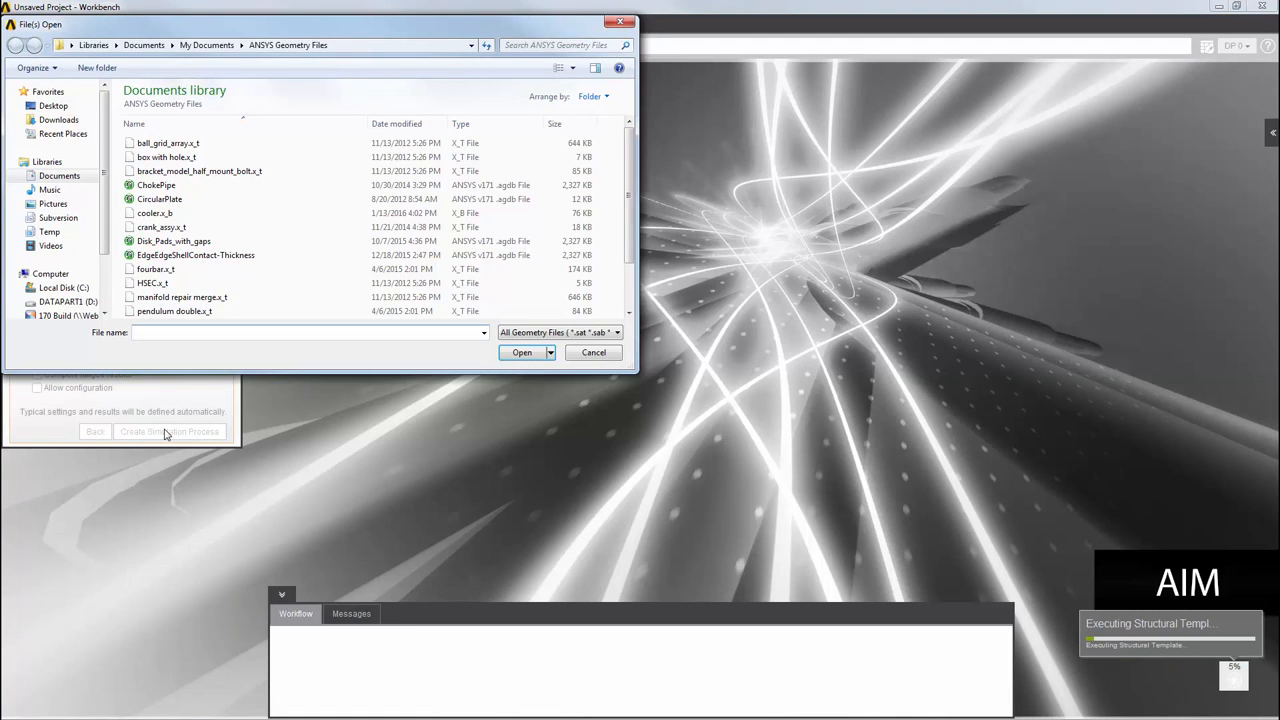
Import the Disk_Pads_with_gaps geometry file
left_click(131, 242)
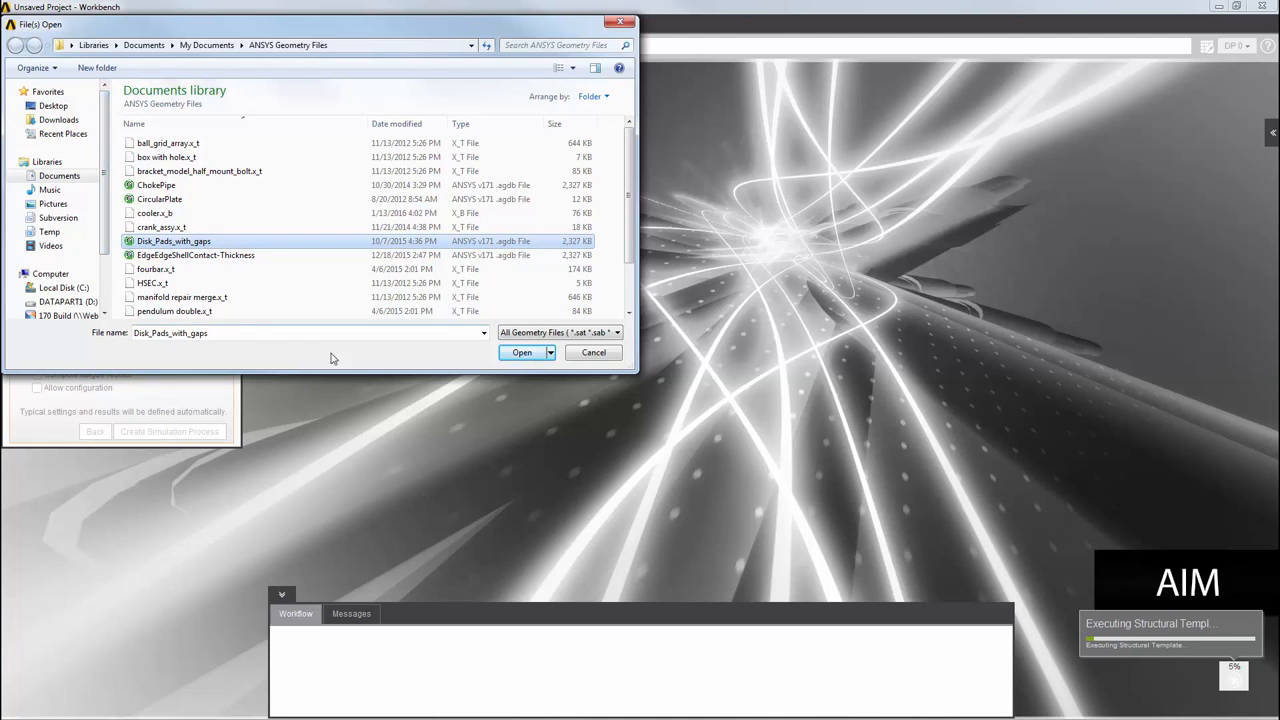
left_click(512, 354)
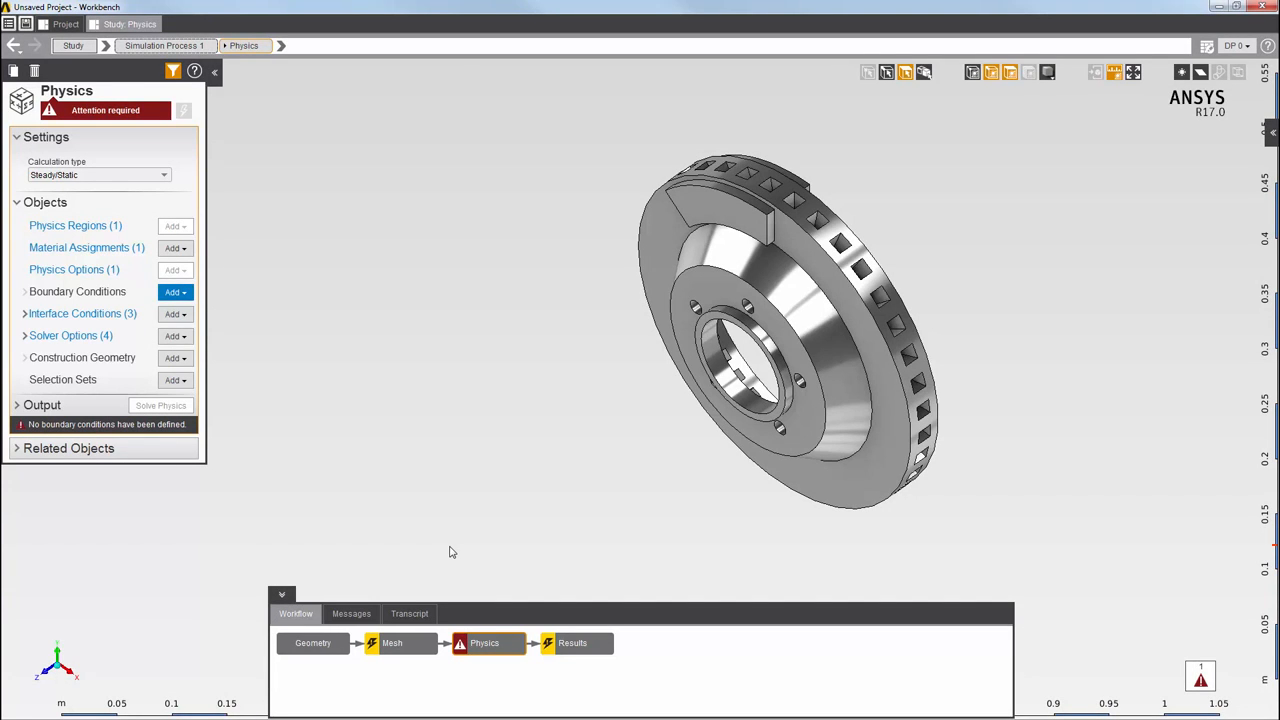
Make Contact 1 frictional with friction coefficient 0.25, then select the disc's inner hub face
left_click(20, 315)
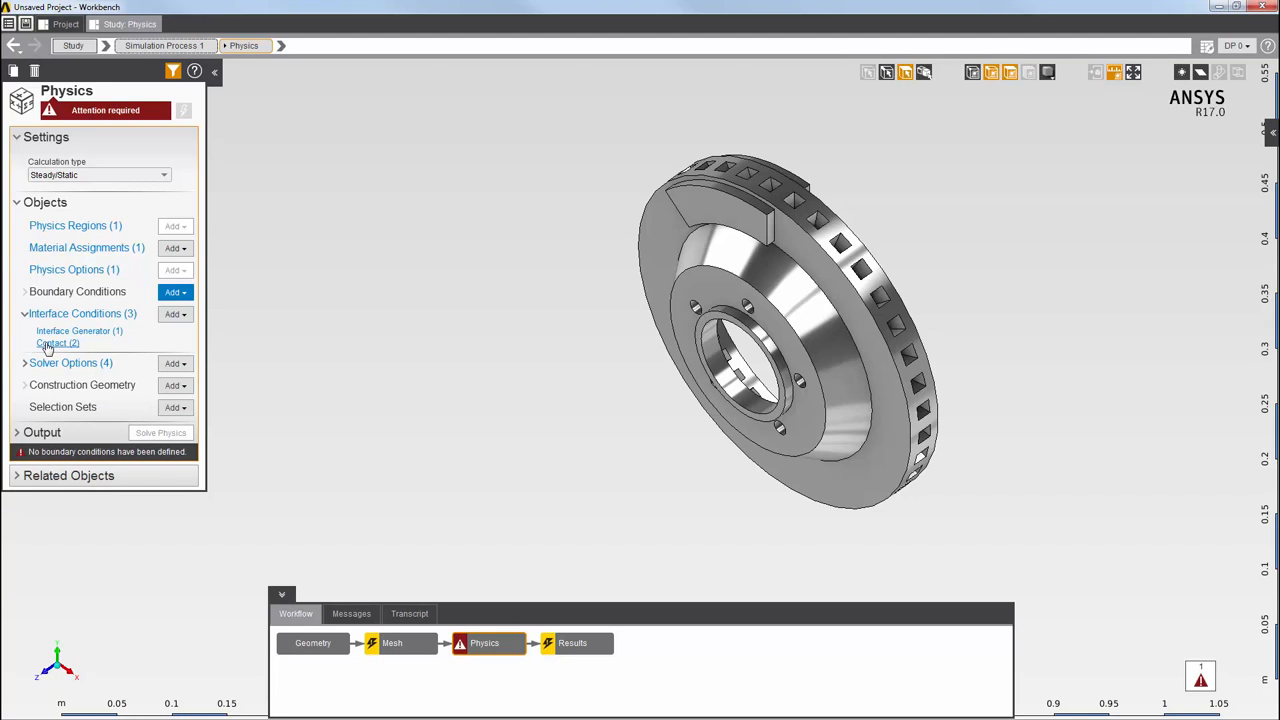
left_click(50, 343)
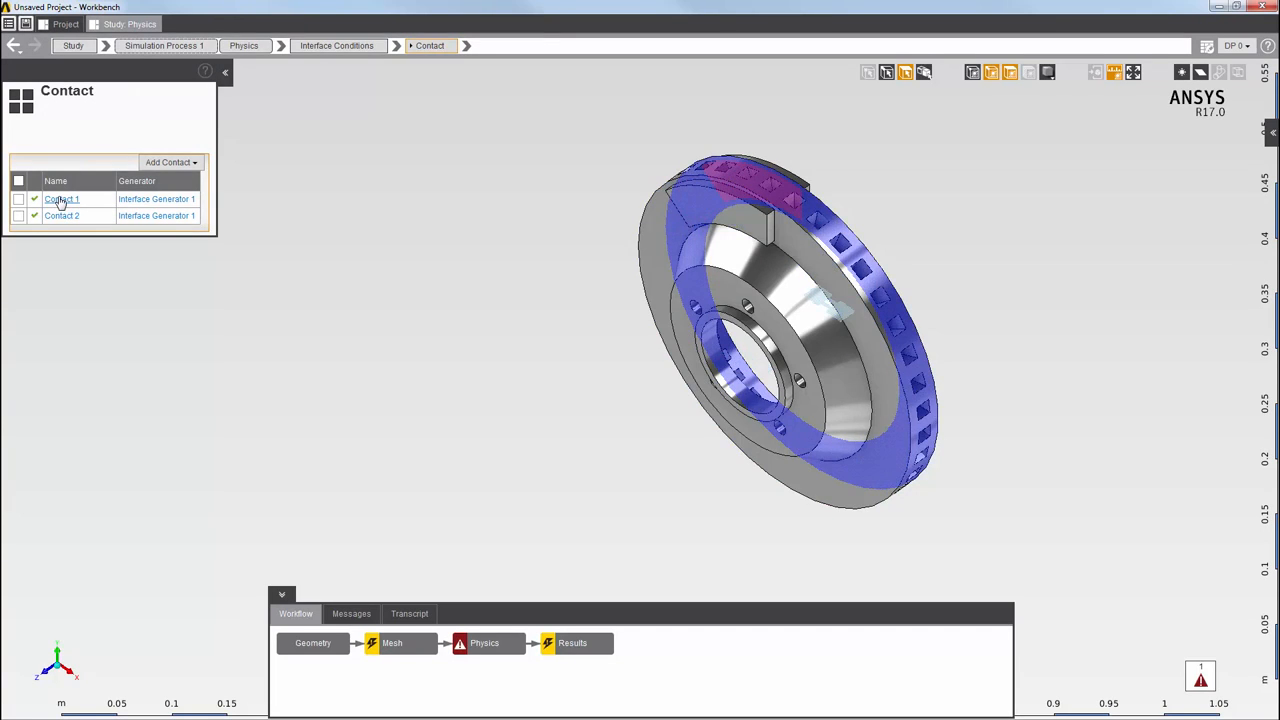
left_click(61, 200)
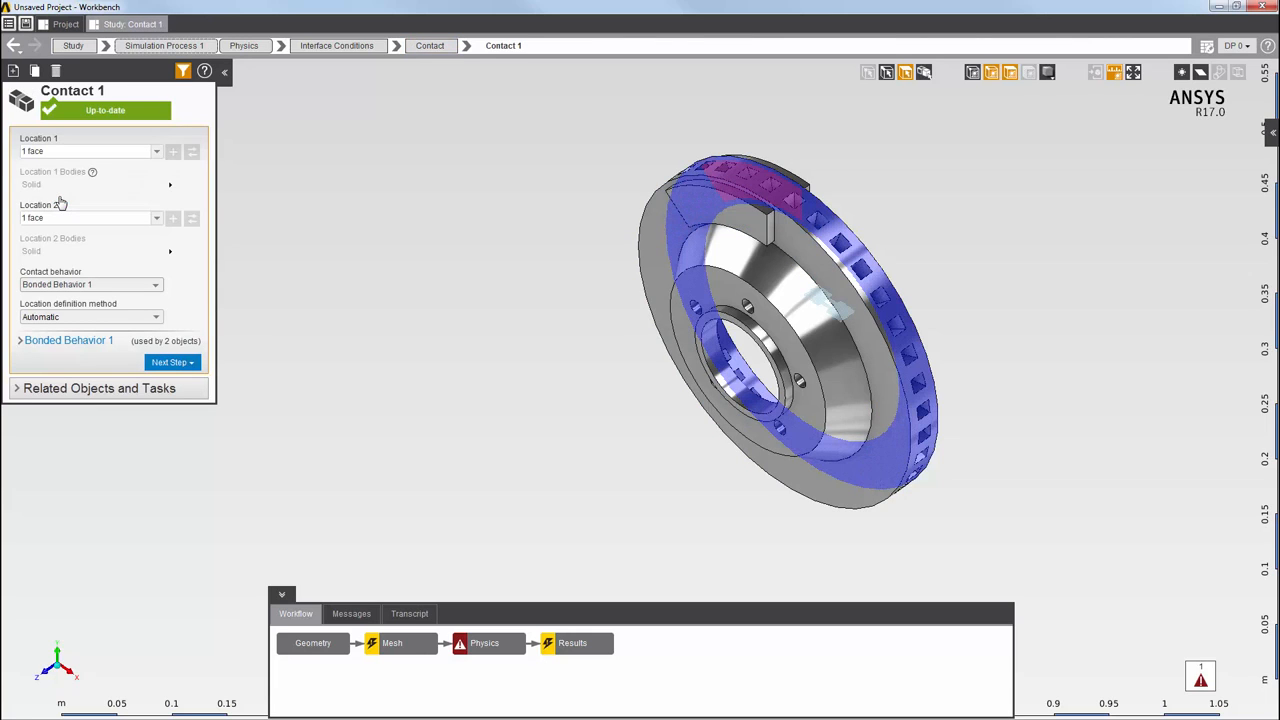
left_click(19, 342)
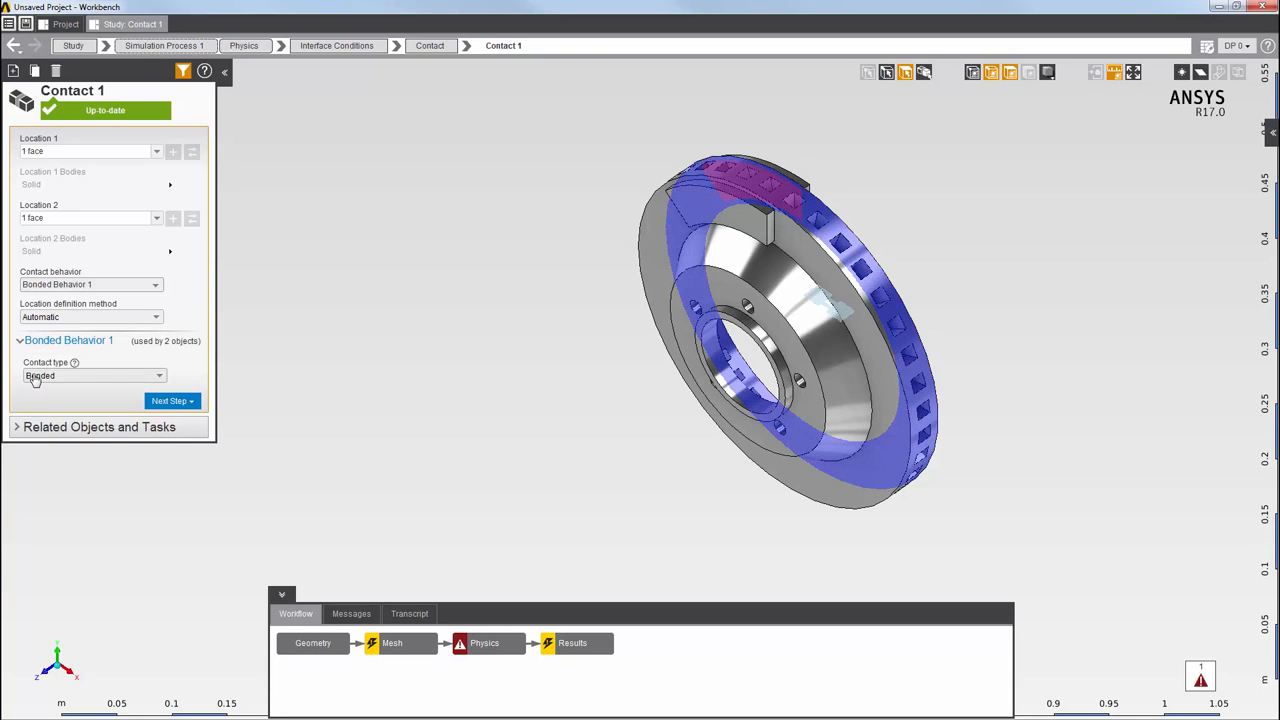
left_click(36, 376)
left_click(45, 454)
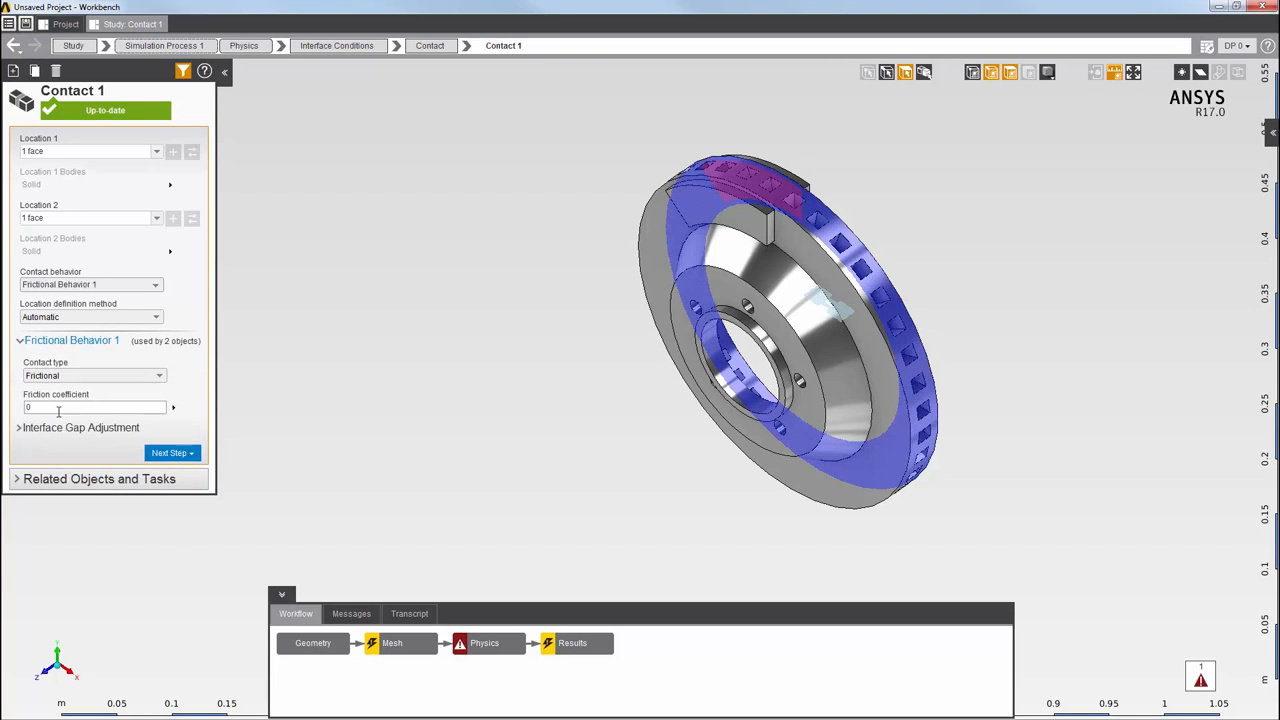
left_click(58, 408)
type("0.25")
left_click(715, 373)
Add a joint on the hub face with a new Hinge-type joint behavior
right_click(288, 207)
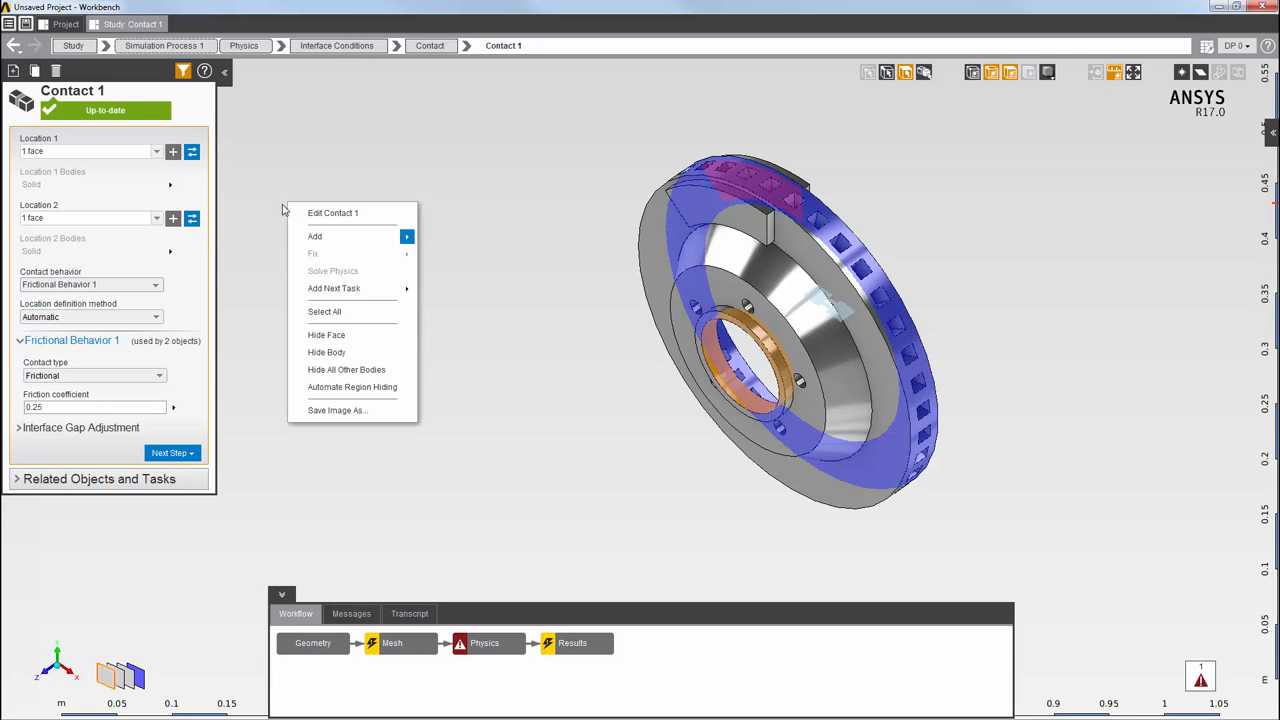
mouse_move(314, 237)
mouse_move(460, 274)
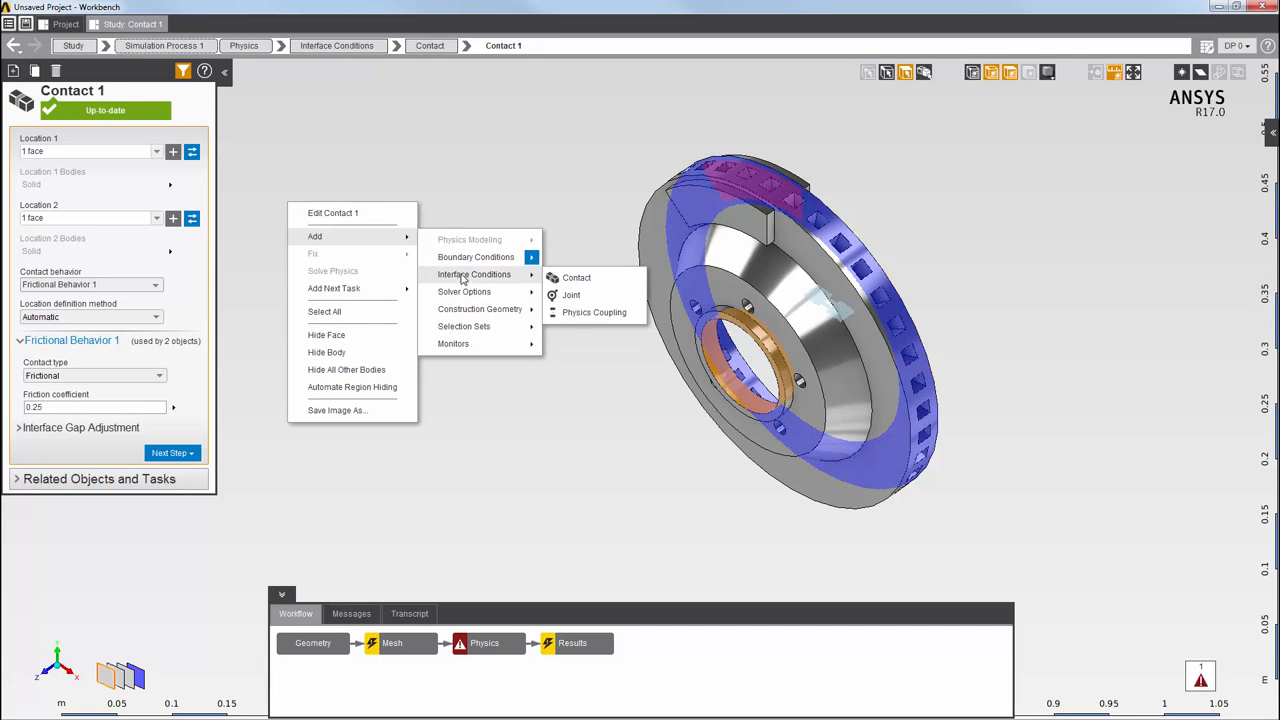
left_click(579, 295)
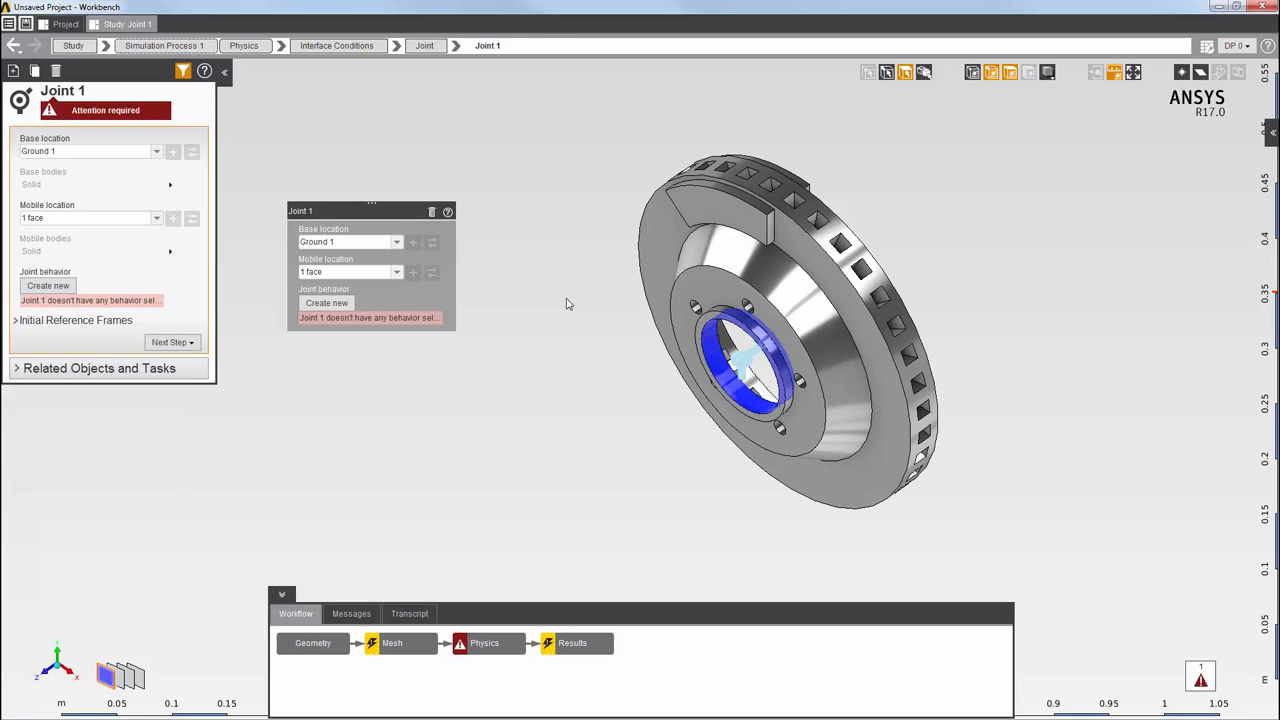
left_click(343, 304)
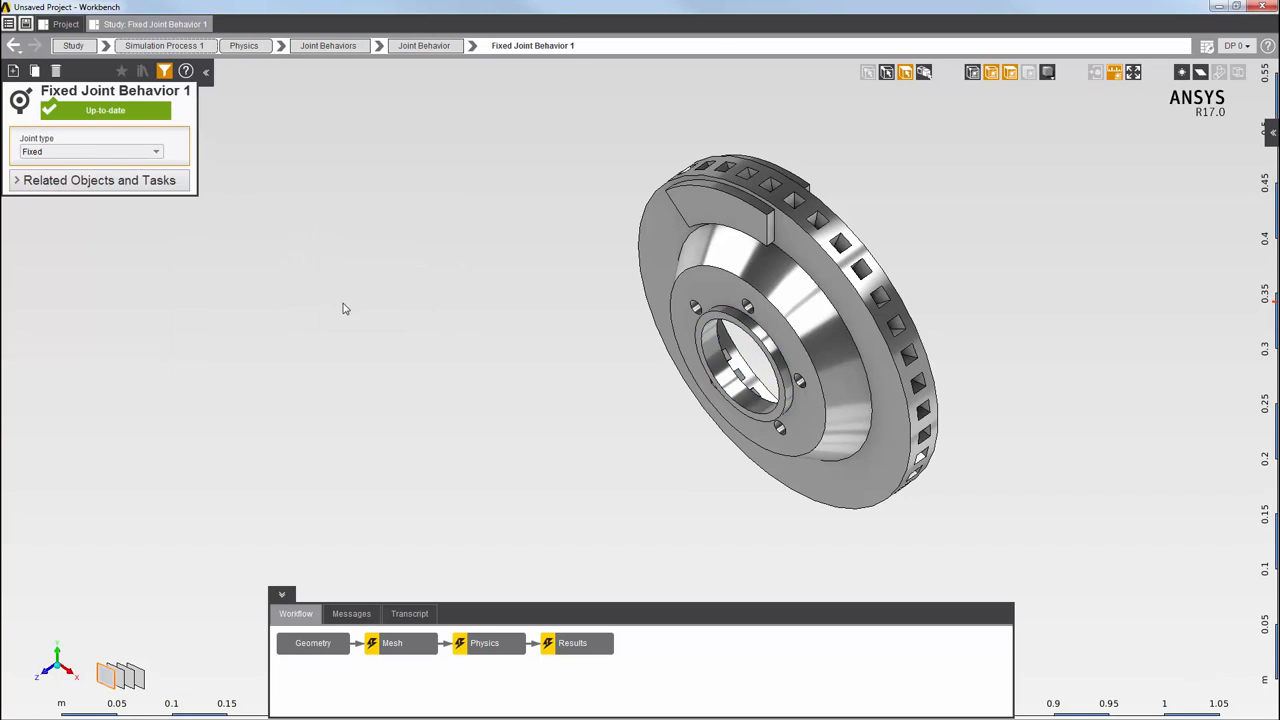
left_click(59, 154)
left_click(58, 170)
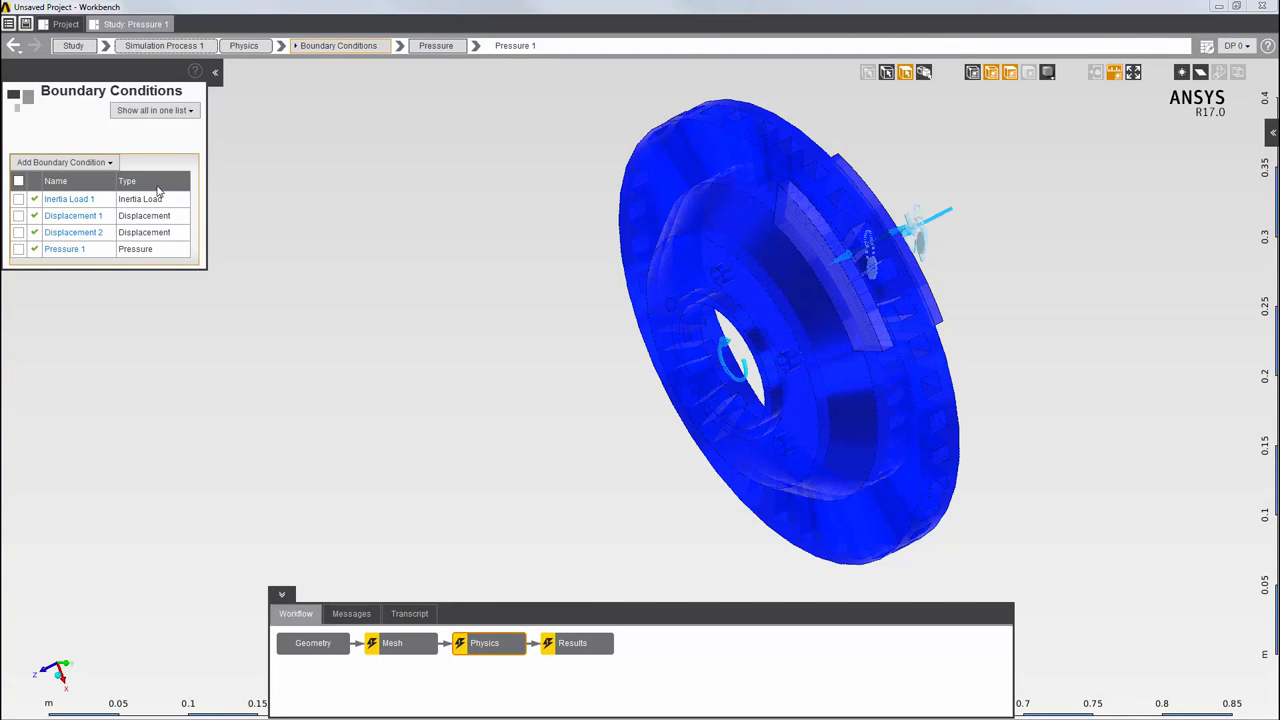
Give Inertia Load 1 a Z angular velocity of 10 radian s^-1
left_click(80, 200)
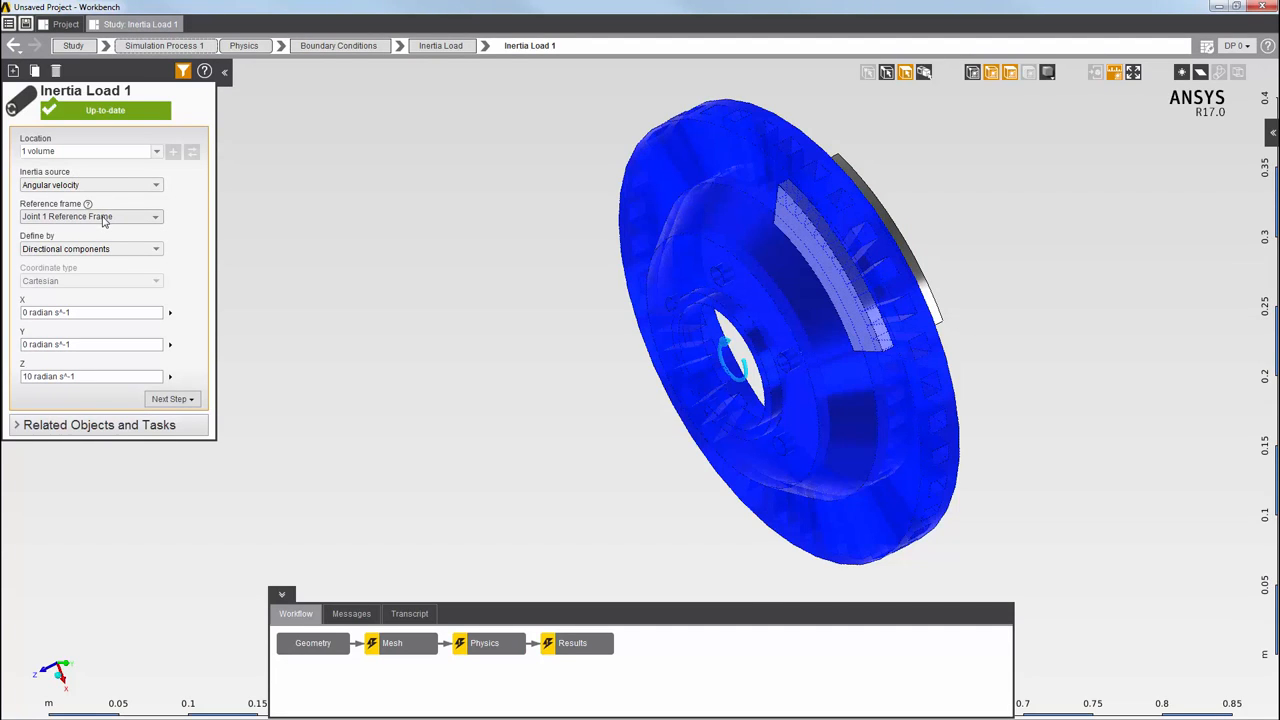
left_click(96, 376)
left_click(230, 350)
Review where Displacement 1 and Pressure 1 are applied
left_click(14, 47)
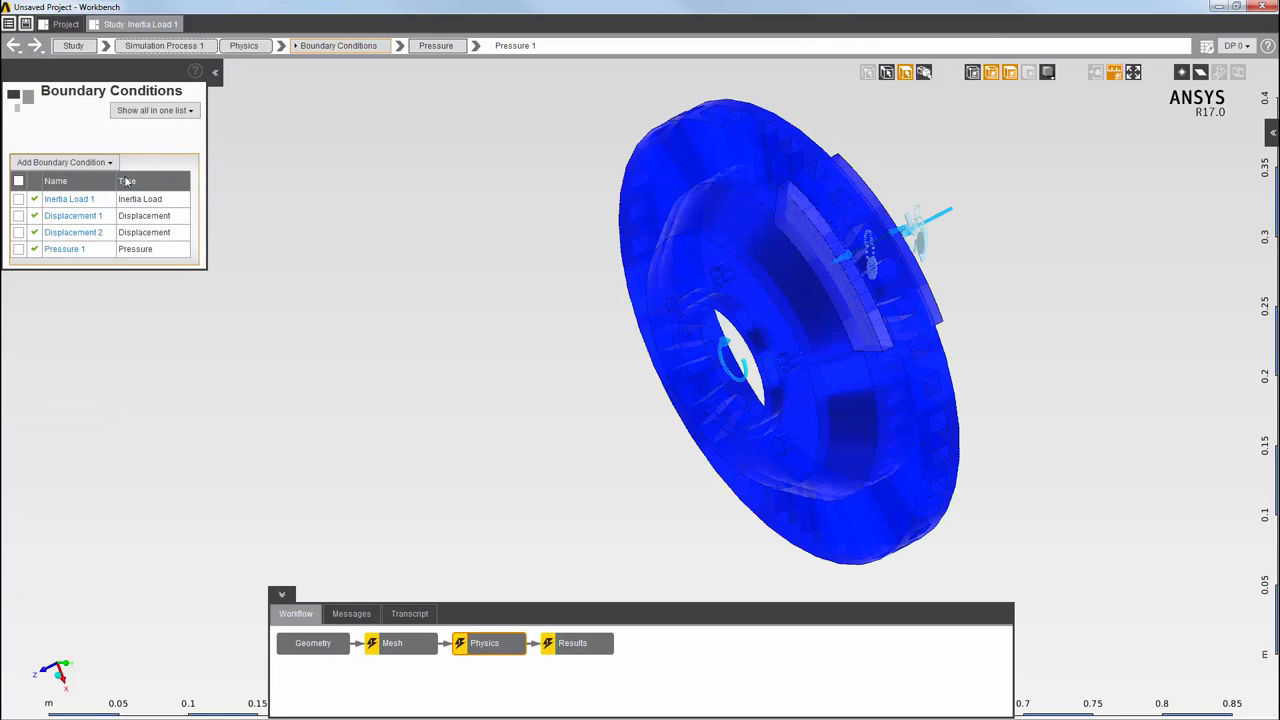
left_click(97, 221)
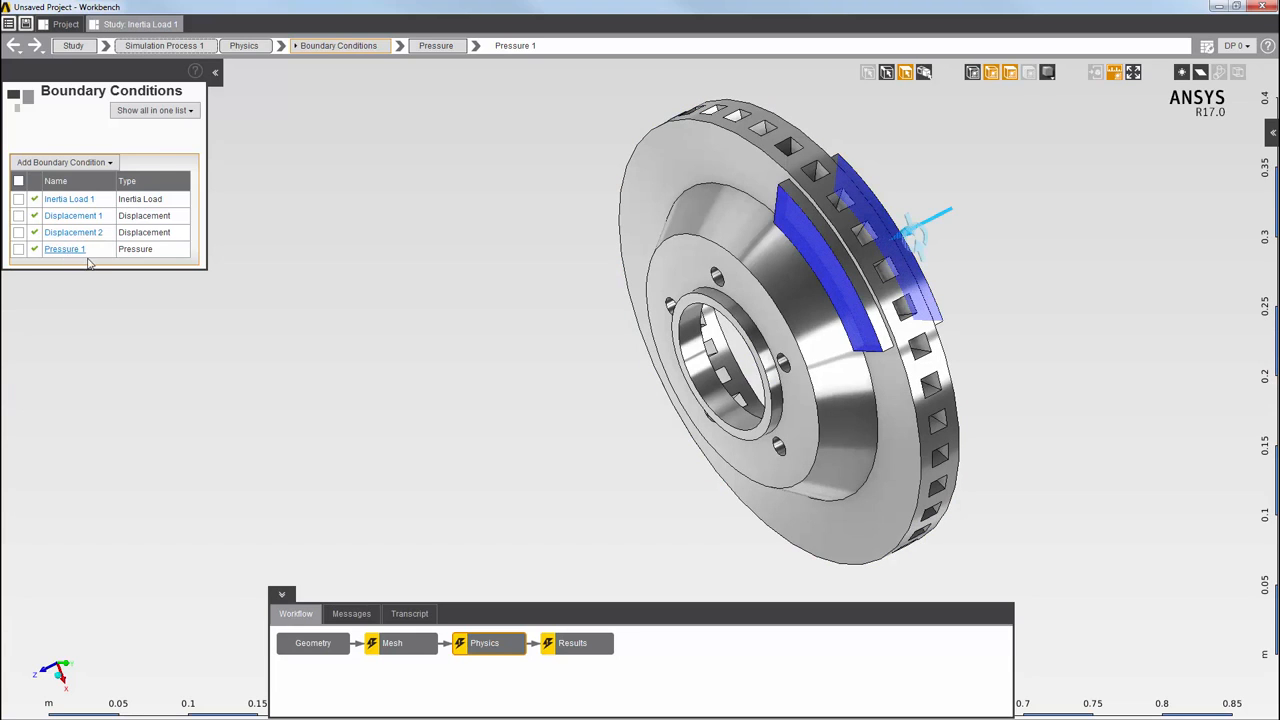
left_click(64, 250)
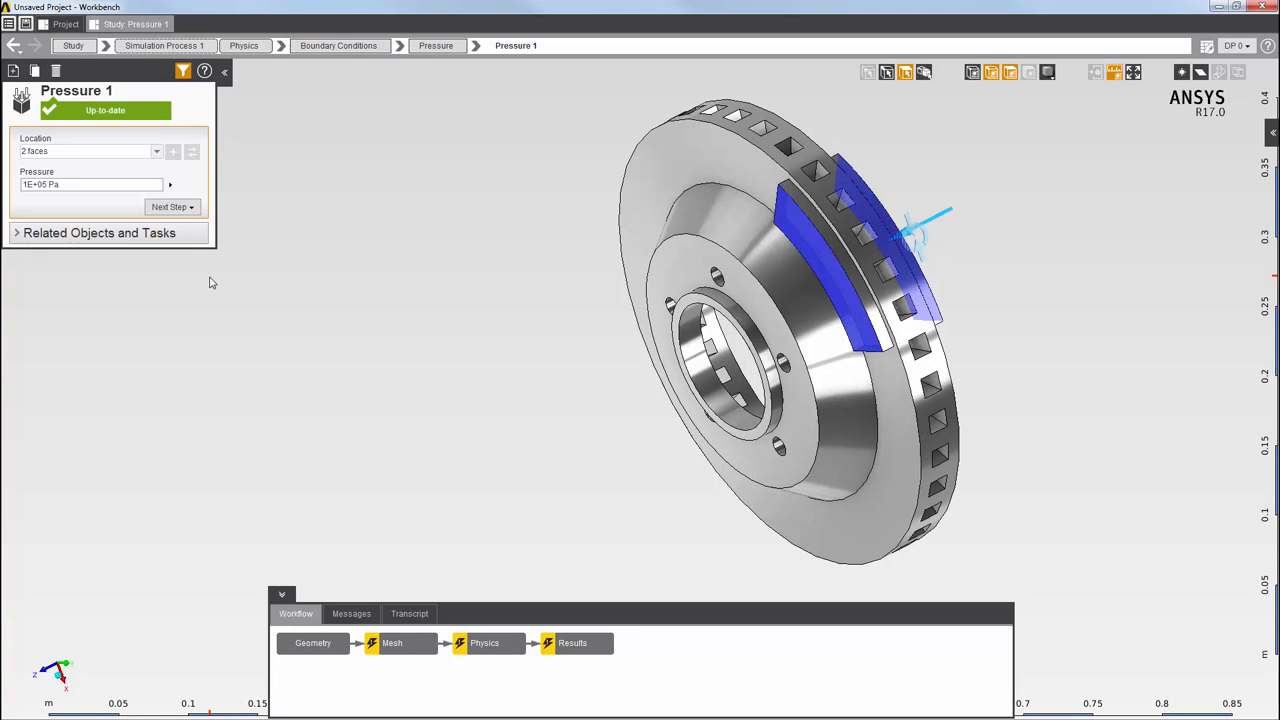
Update the Physics step to solve the brake disc, then open the Results step
right_click(494, 647)
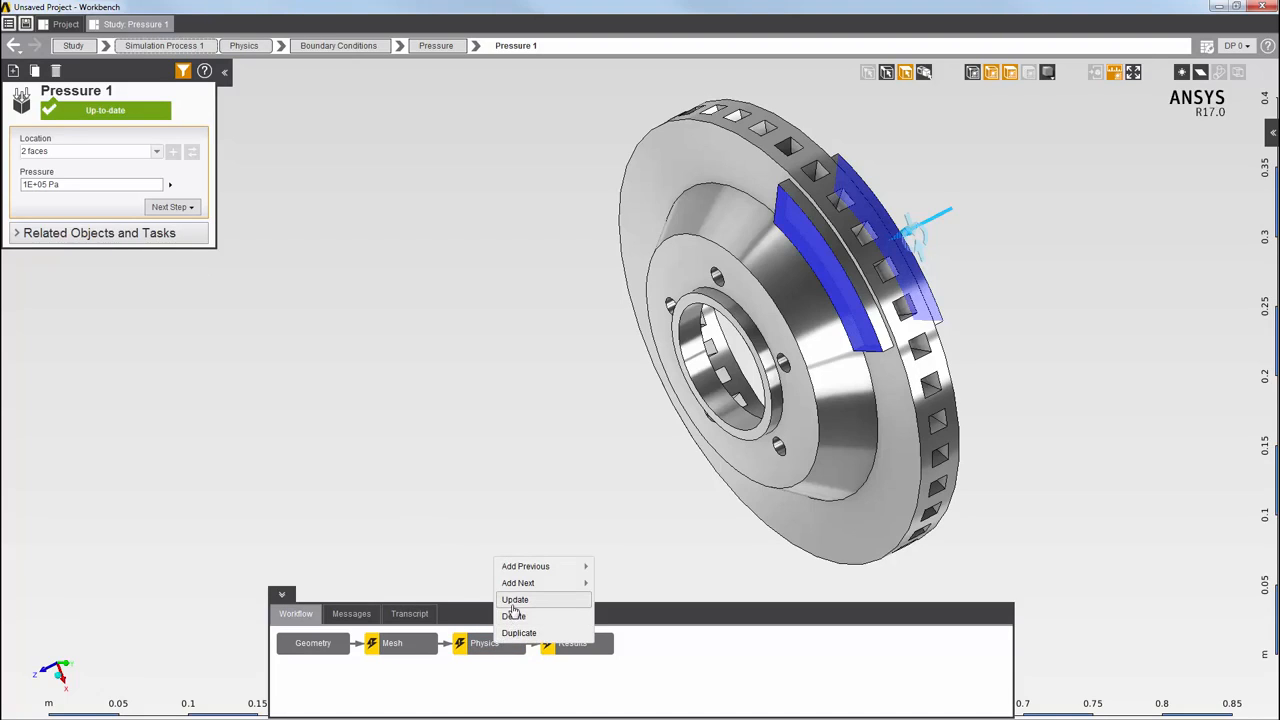
left_click(546, 606)
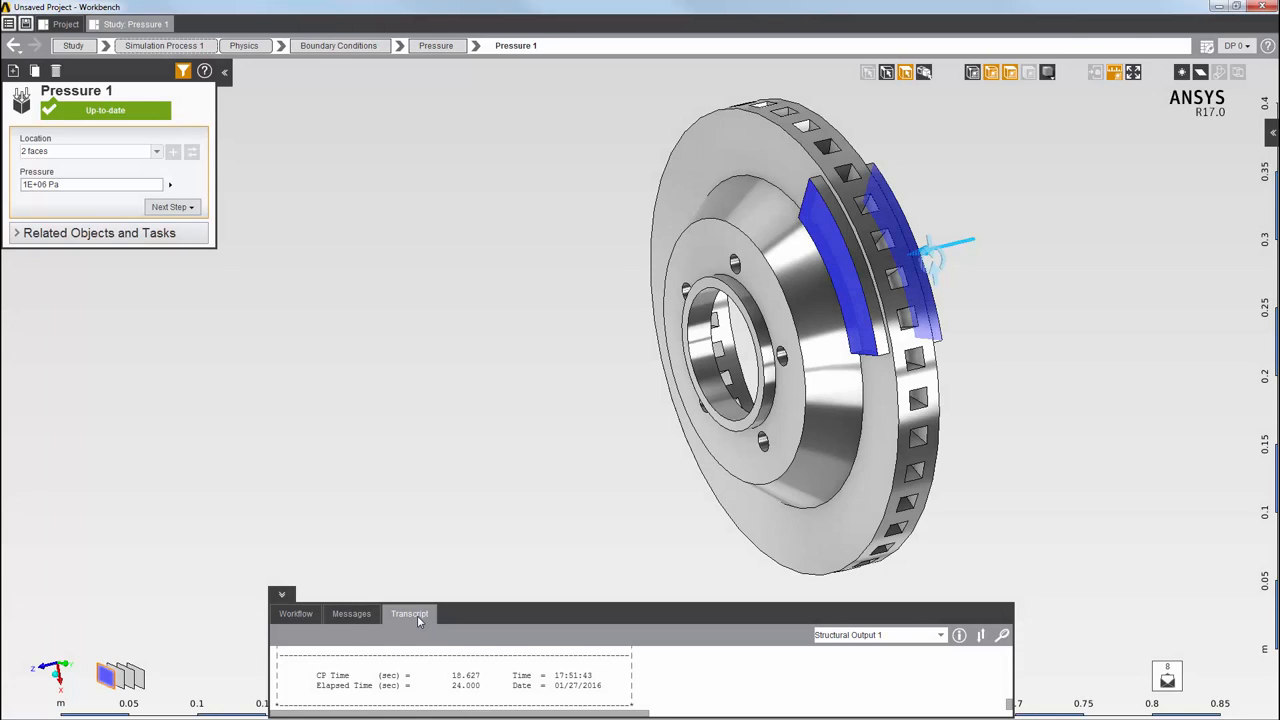
left_click(295, 615)
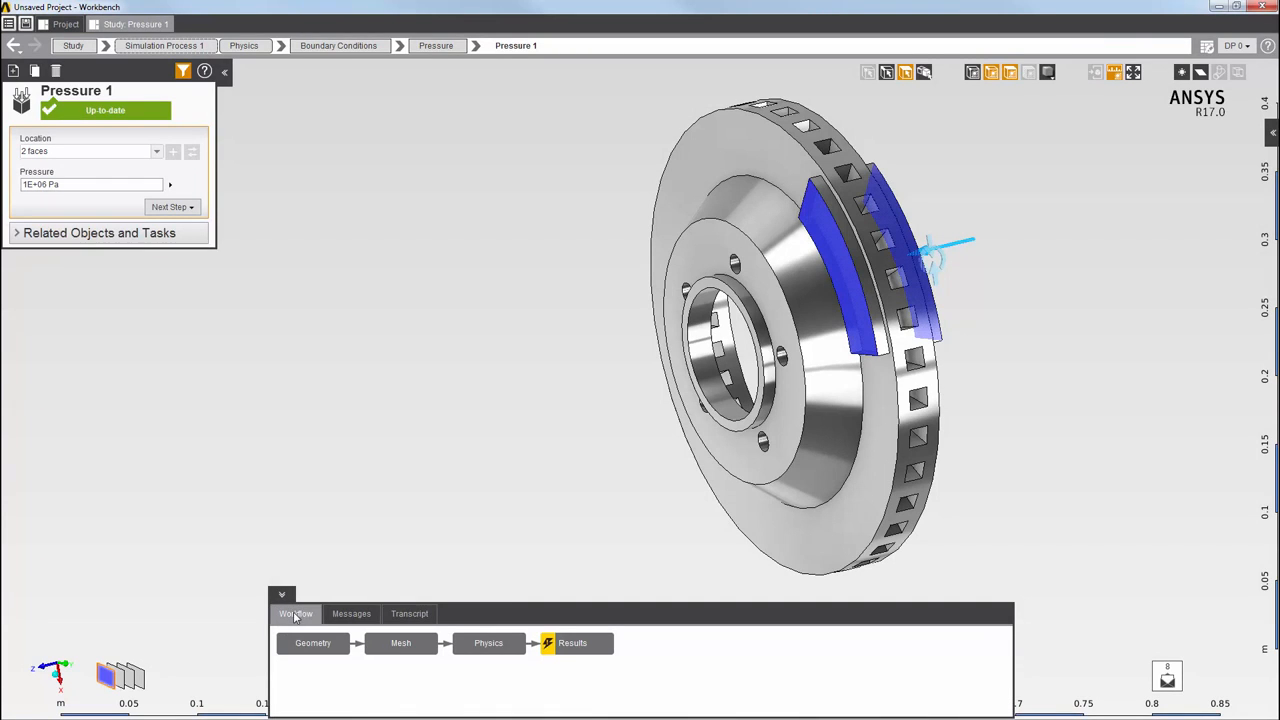
left_click(572, 646)
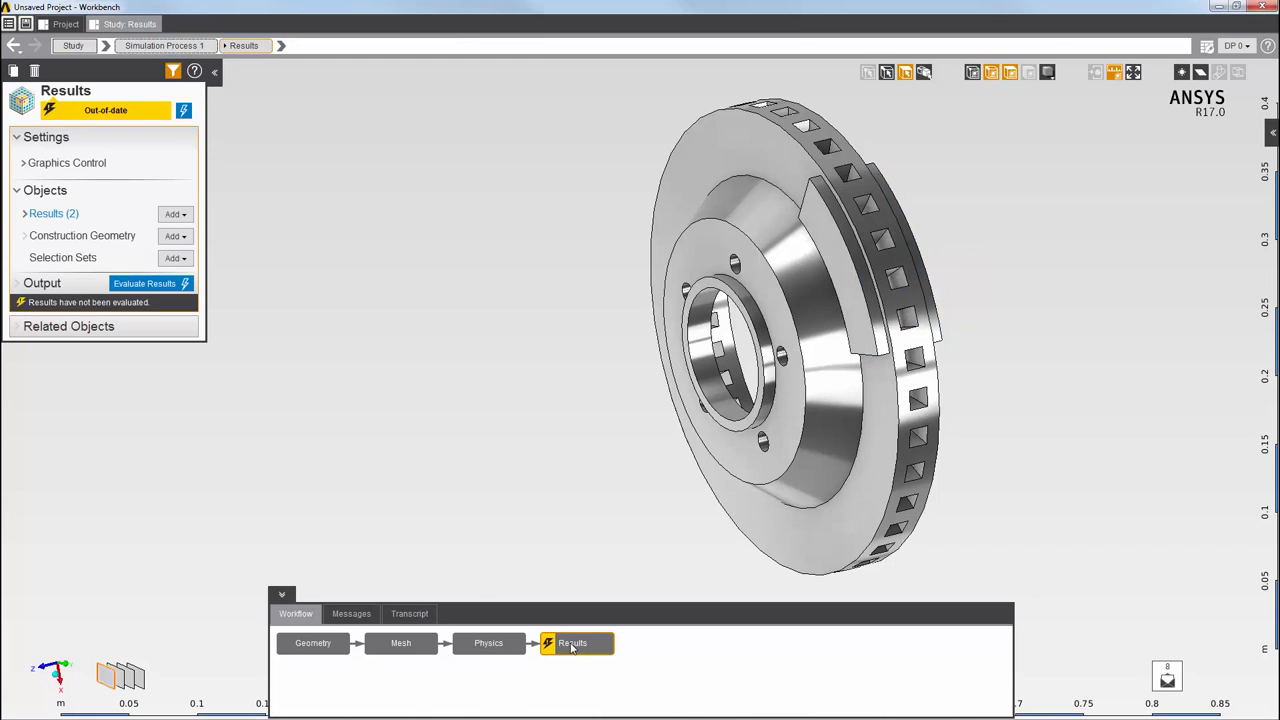
Add a contour result showing Contact Status on the contacts
right_click(261, 202)
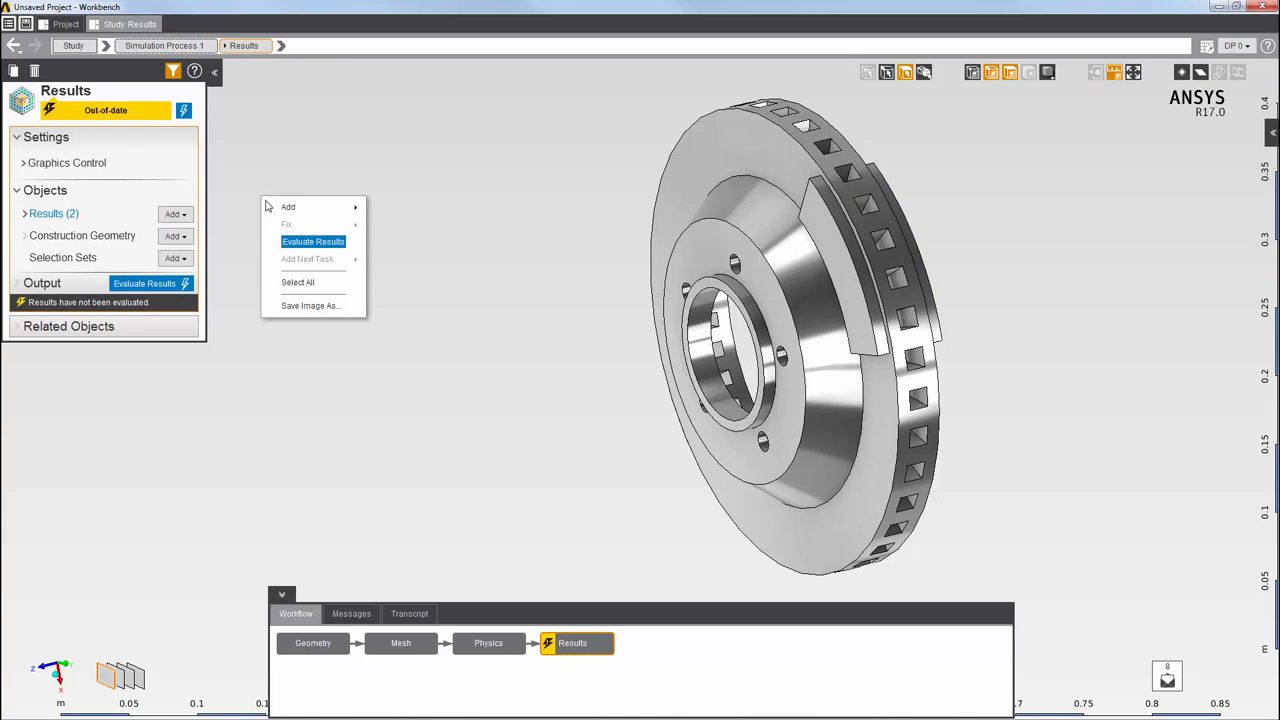
mouse_move(270, 207)
mouse_move(385, 210)
left_click(525, 284)
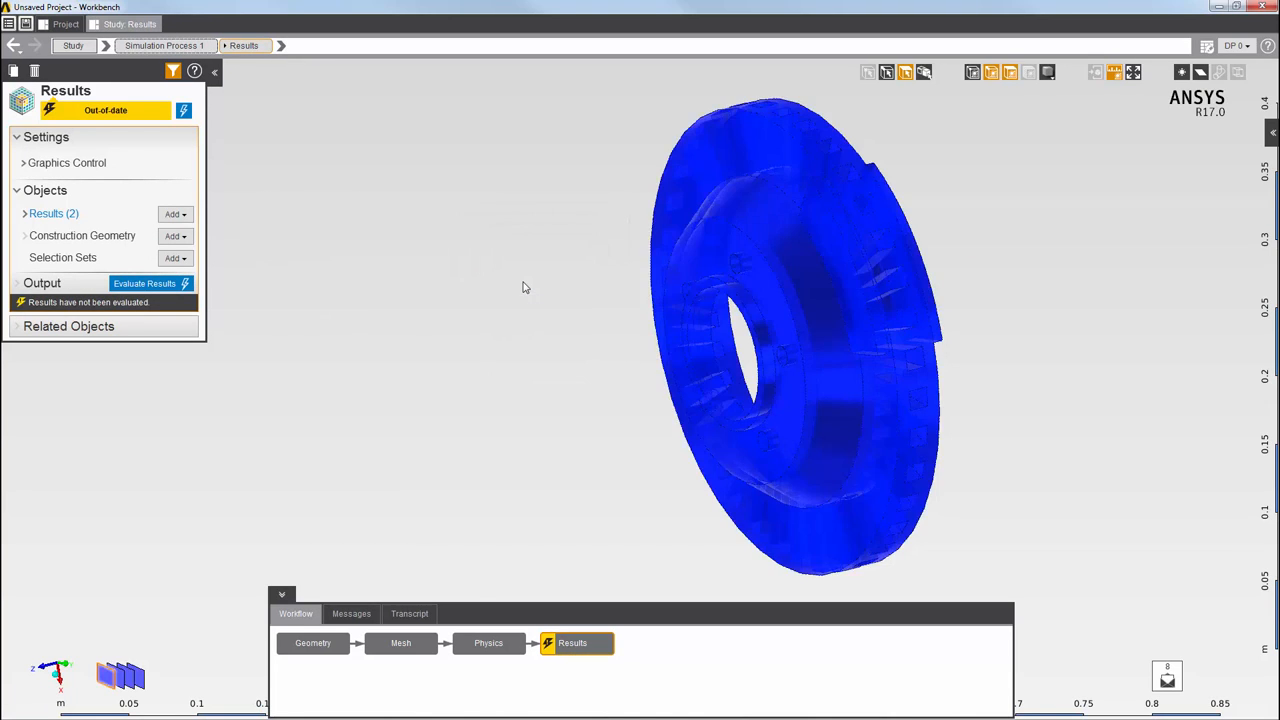
left_click(340, 266)
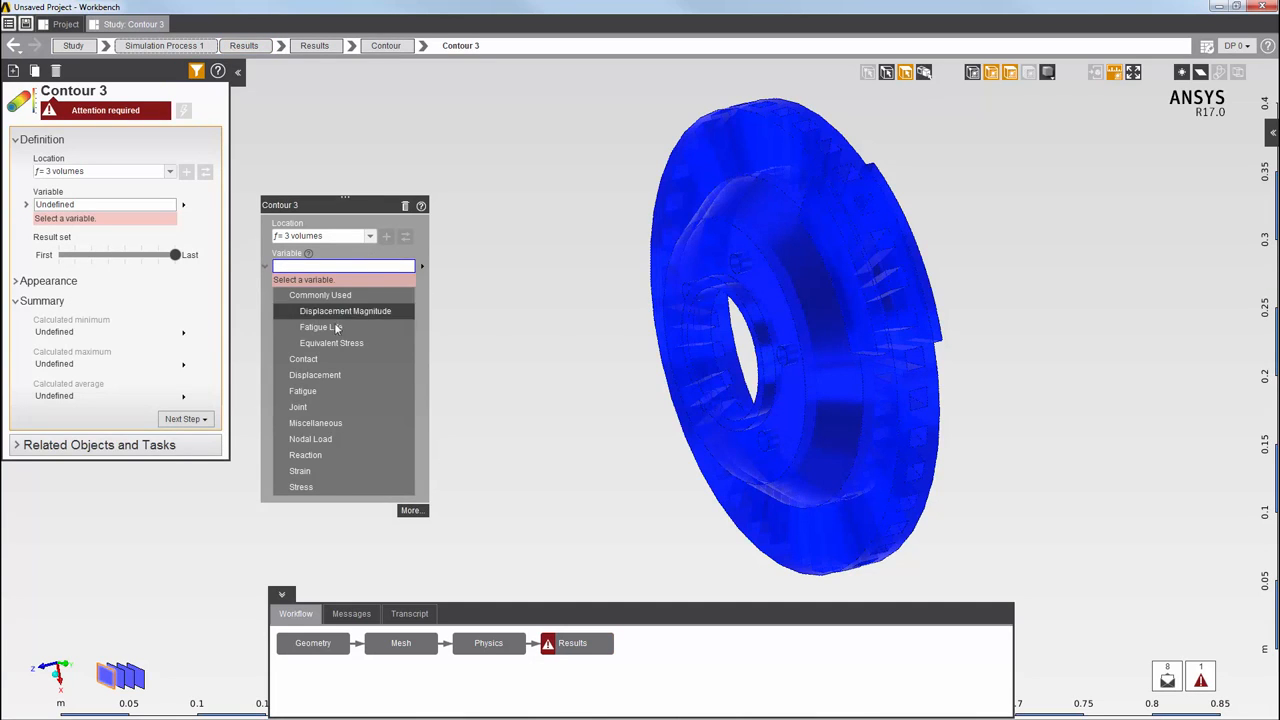
left_click(312, 390)
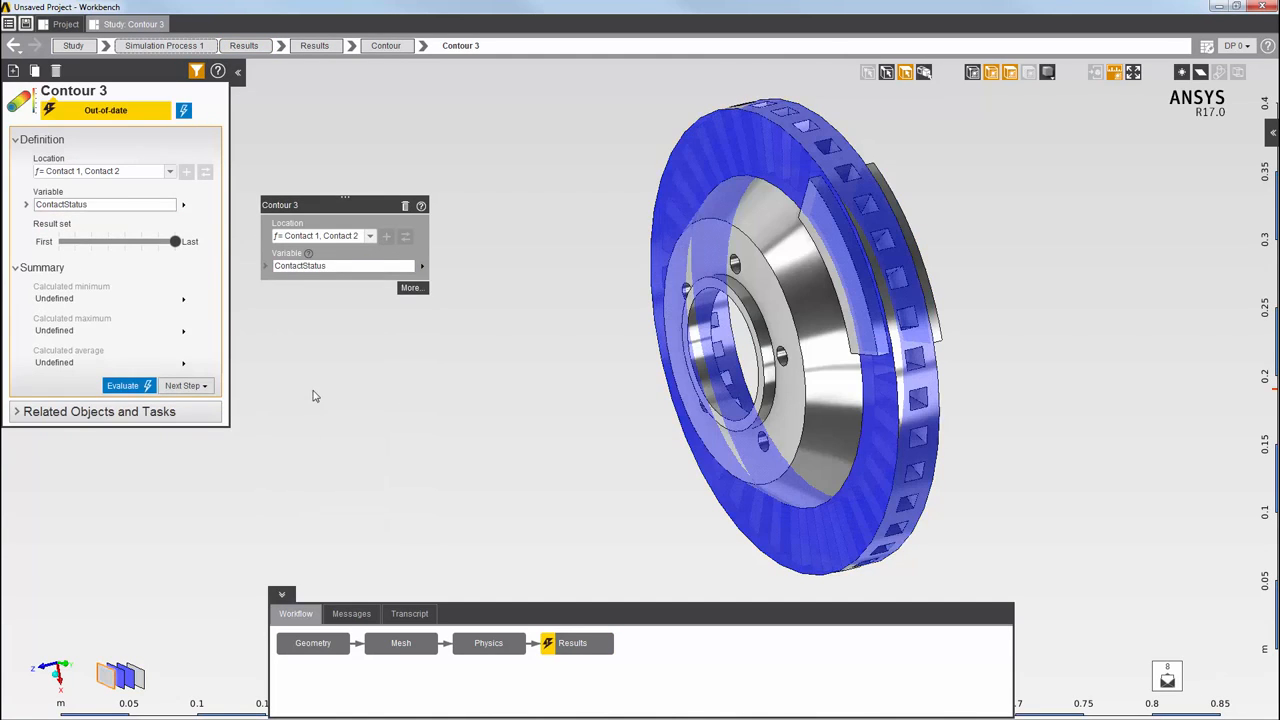
Add a second contour result showing Frictional Stress
right_click(307, 323)
mouse_move(340, 346)
mouse_move(448, 350)
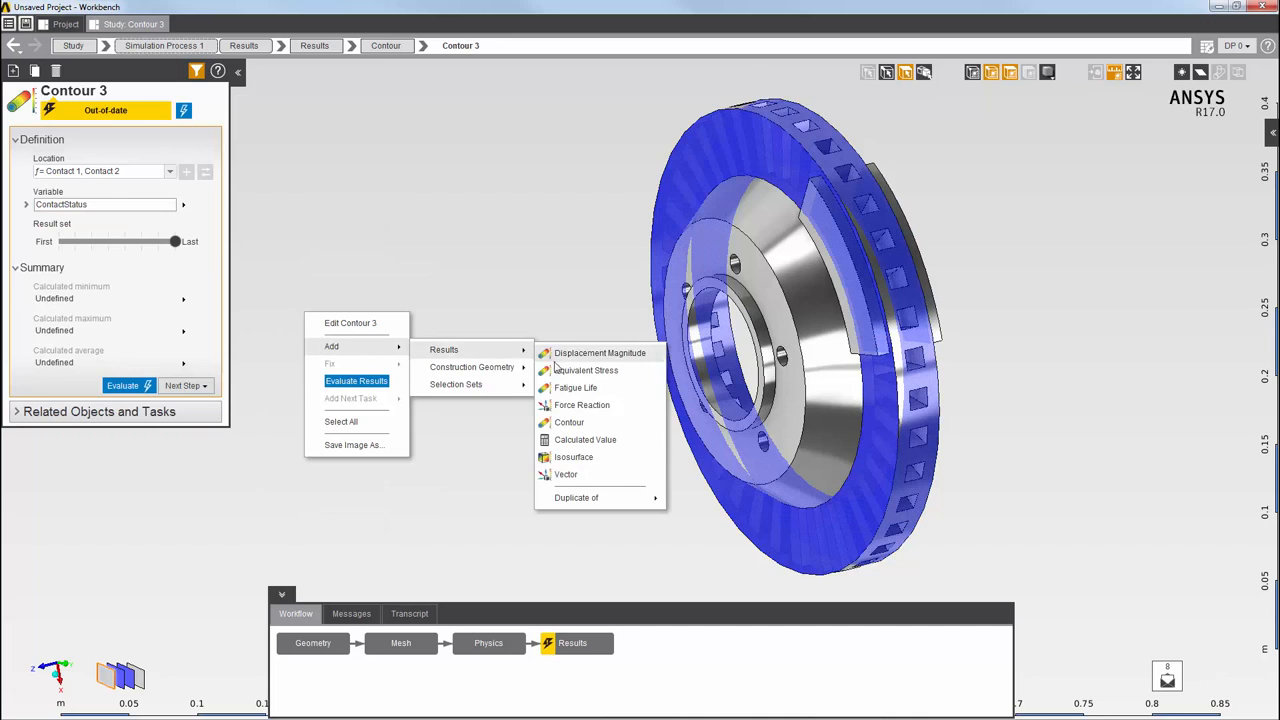
left_click(568, 422)
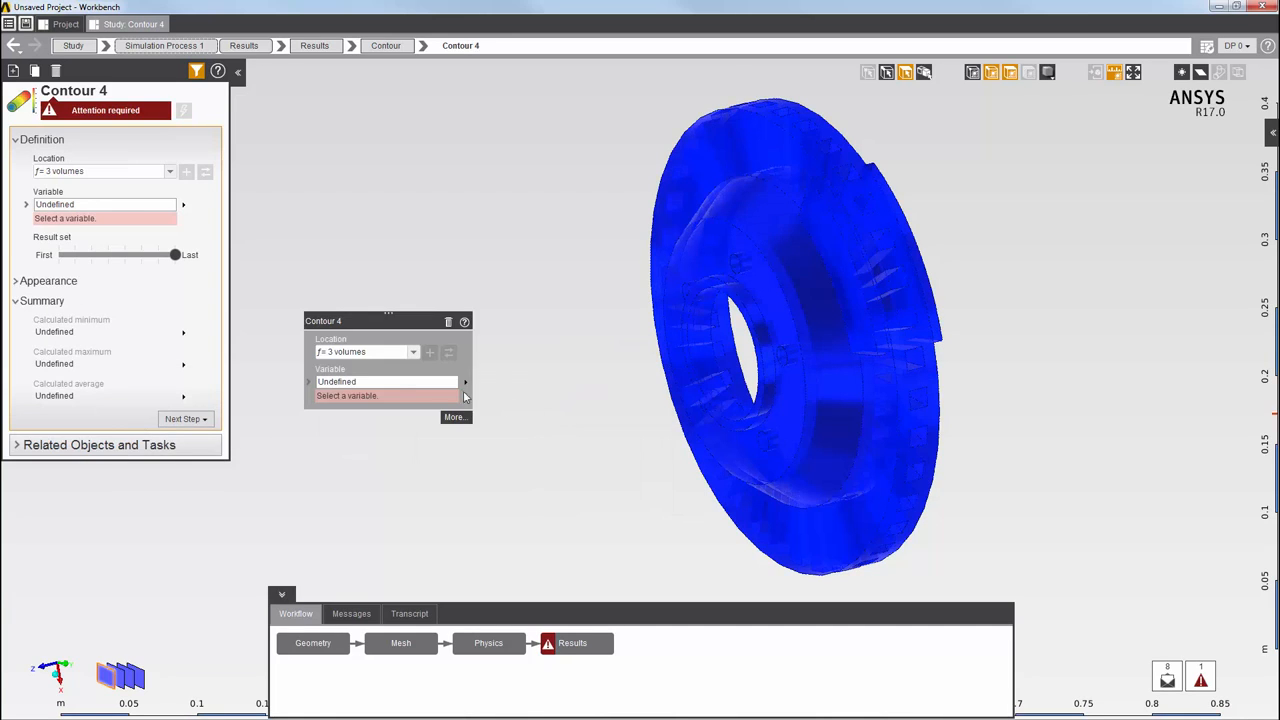
left_click(397, 381)
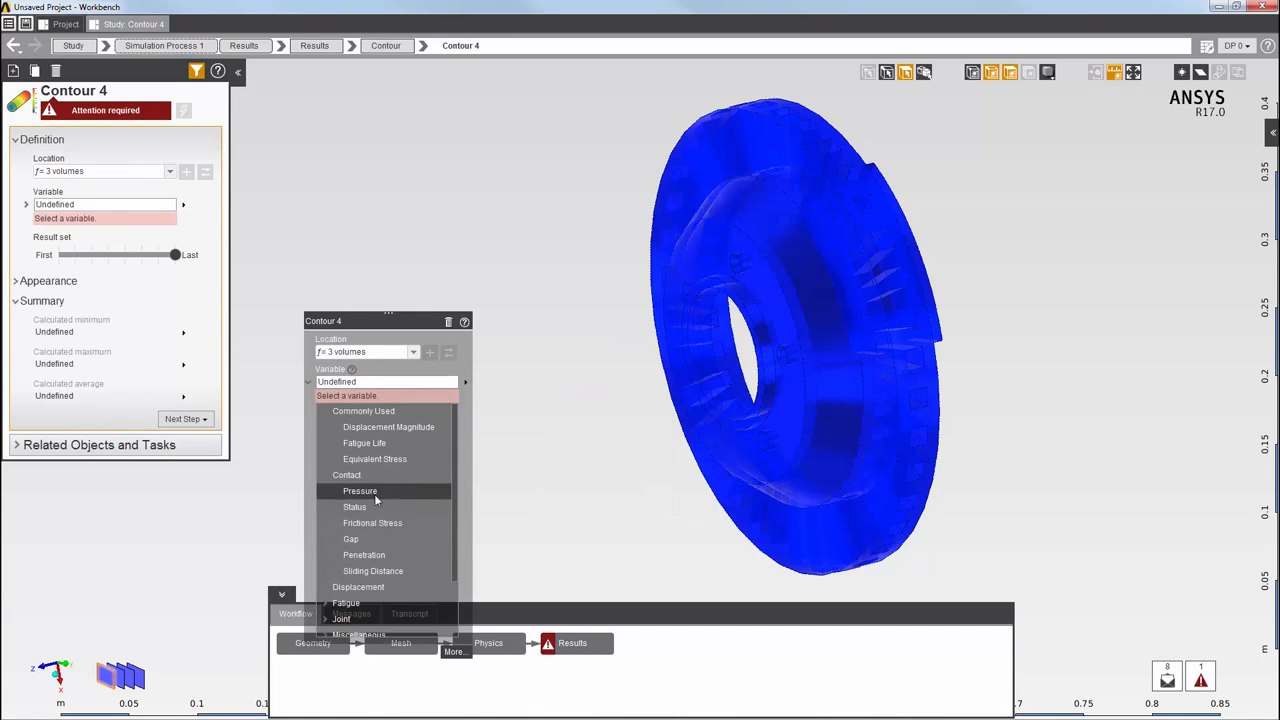
left_click(371, 524)
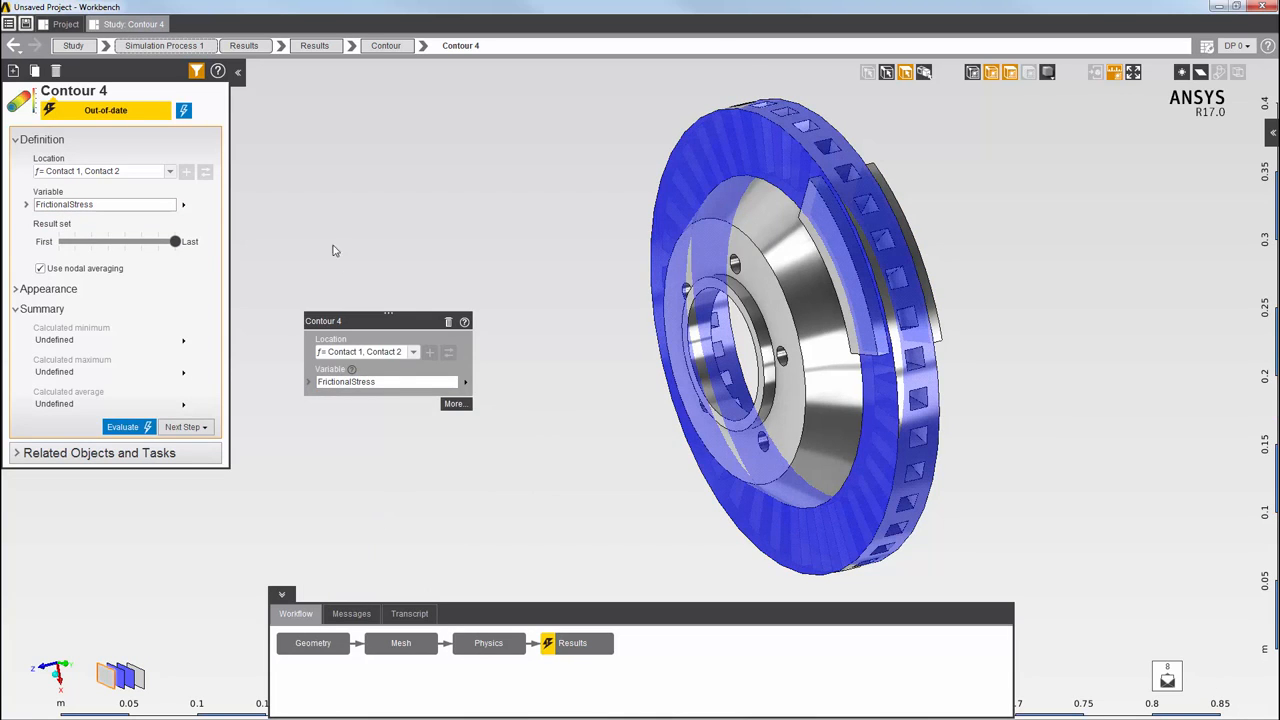
Add a contact Gap contour and update Results to evaluate all contours
right_click(284, 203)
mouse_move(314, 234)
mouse_move(465, 234)
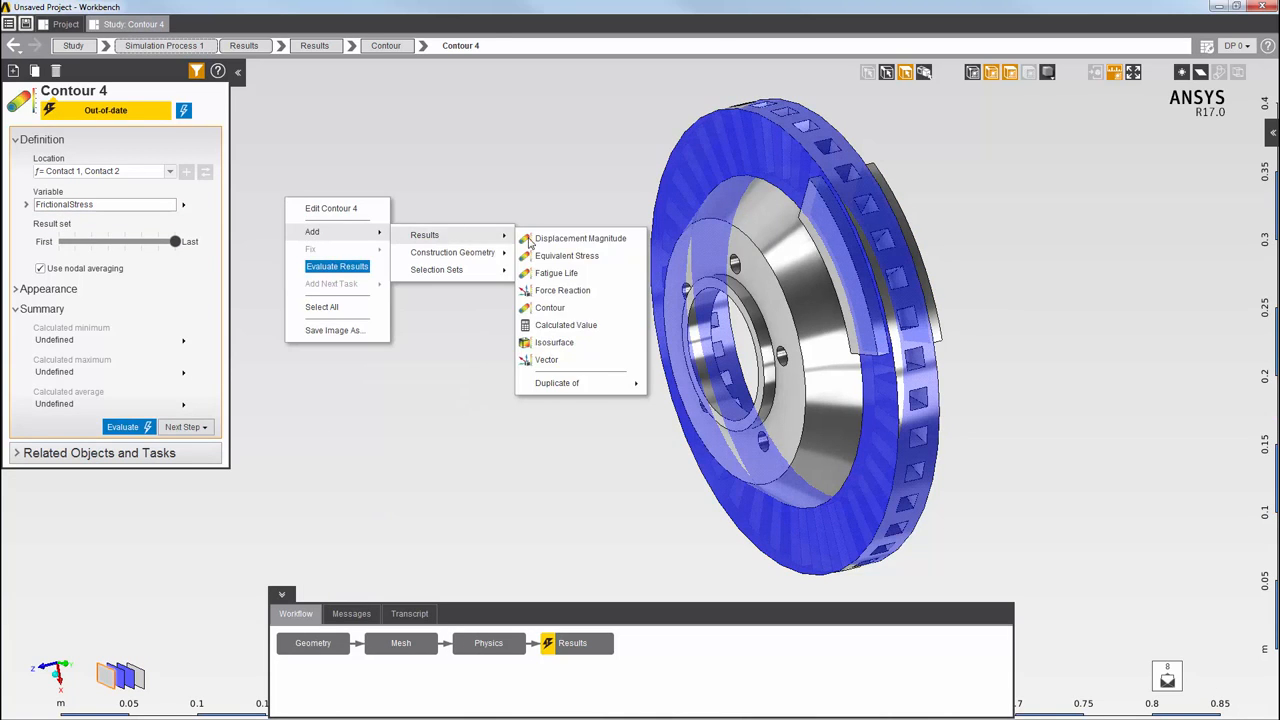
left_click(540, 306)
left_click(370, 267)
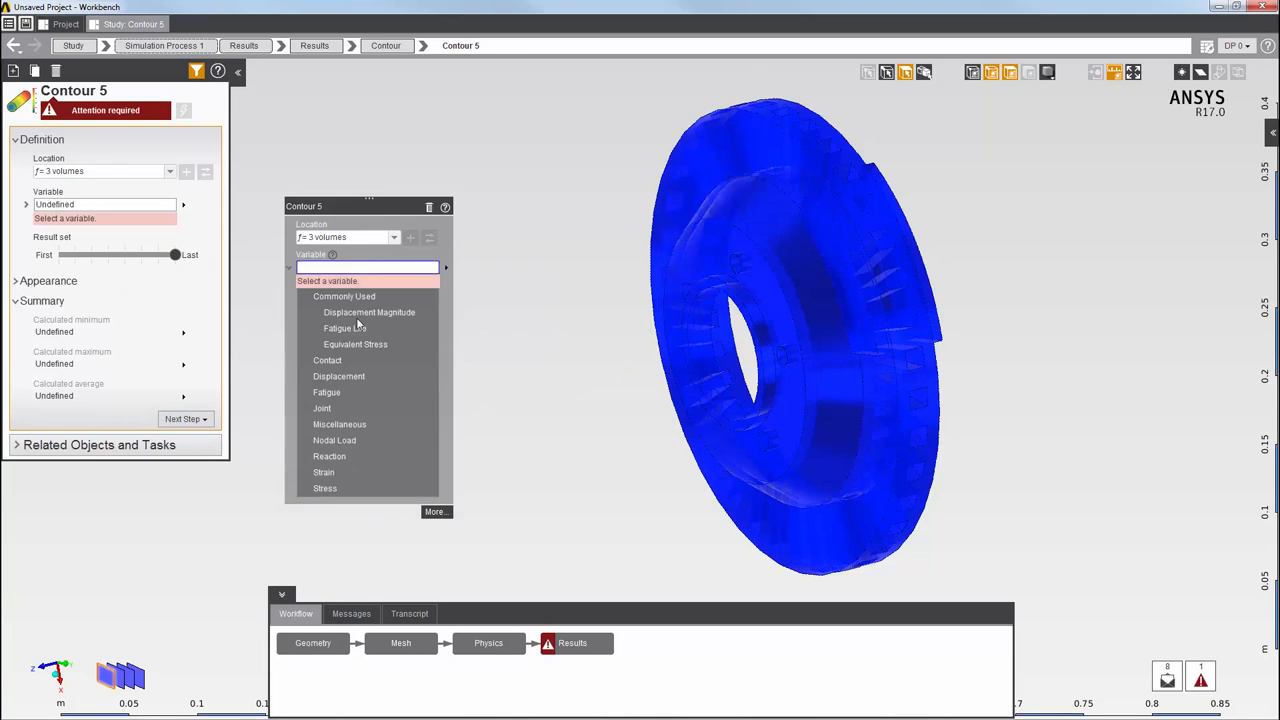
left_click(342, 358)
left_click(332, 425)
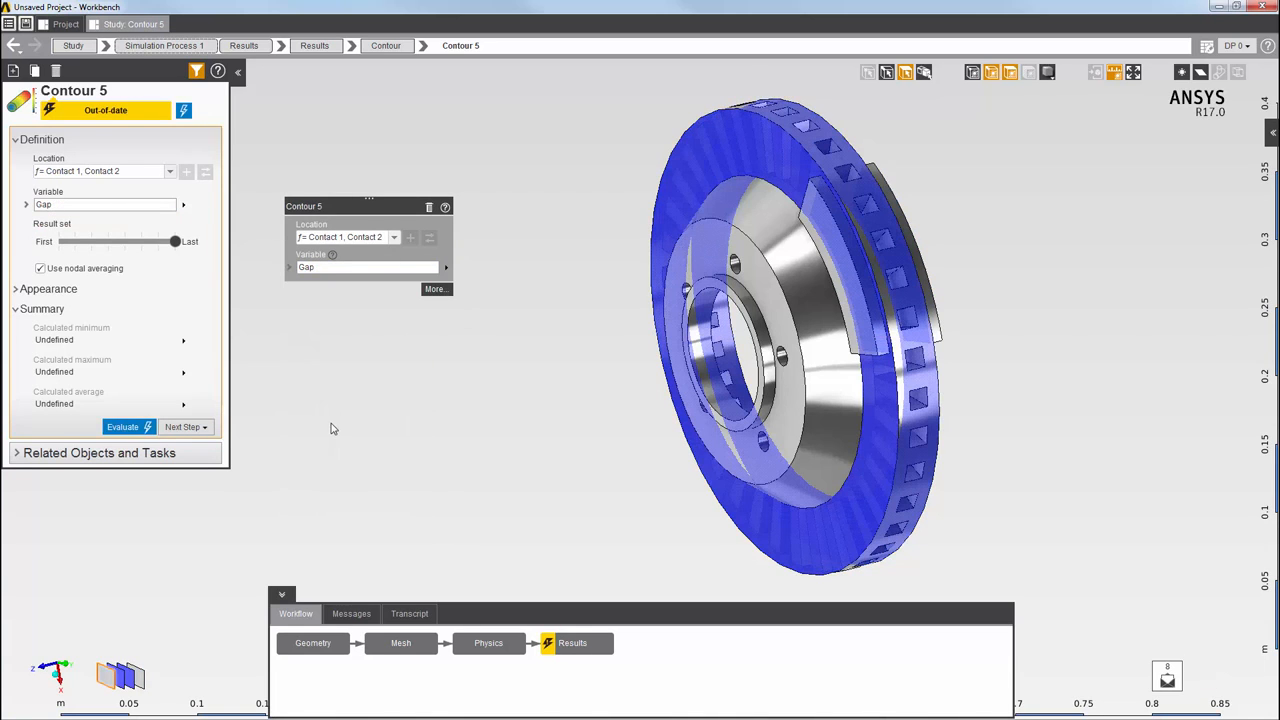
right_click(574, 644)
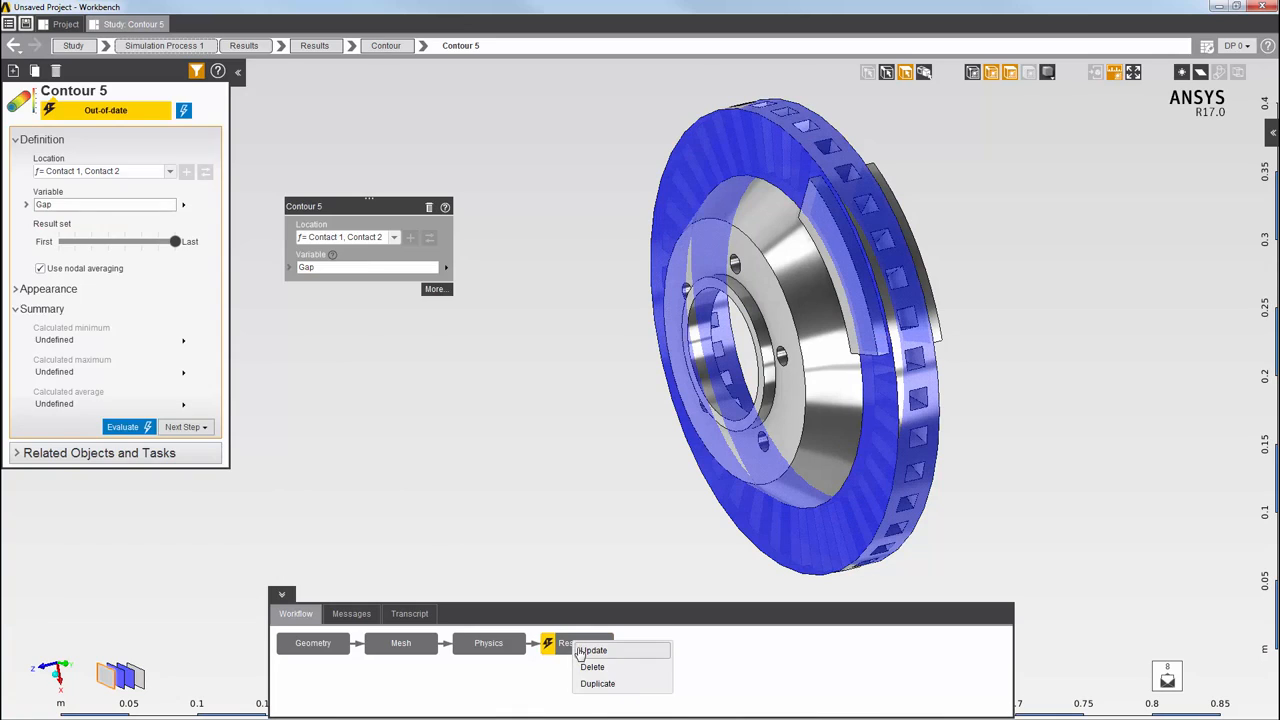
left_click(582, 651)
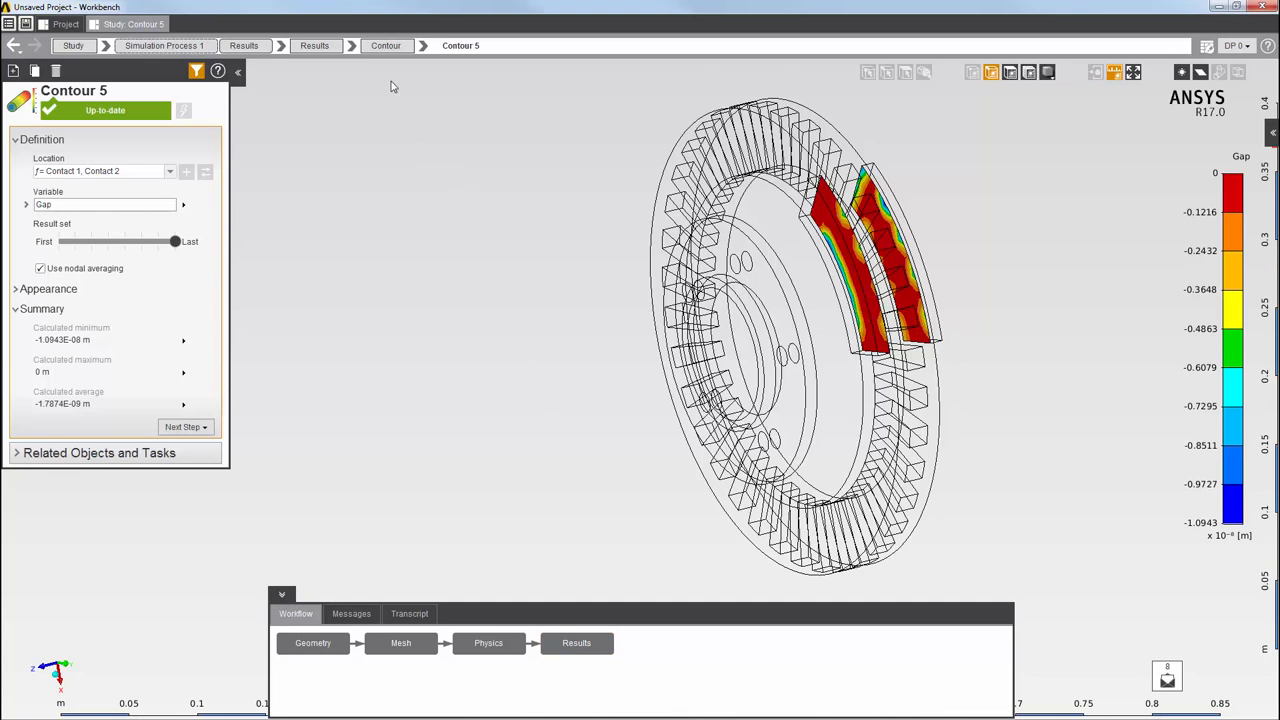
left_click(425, 46)
left_click(421, 114)
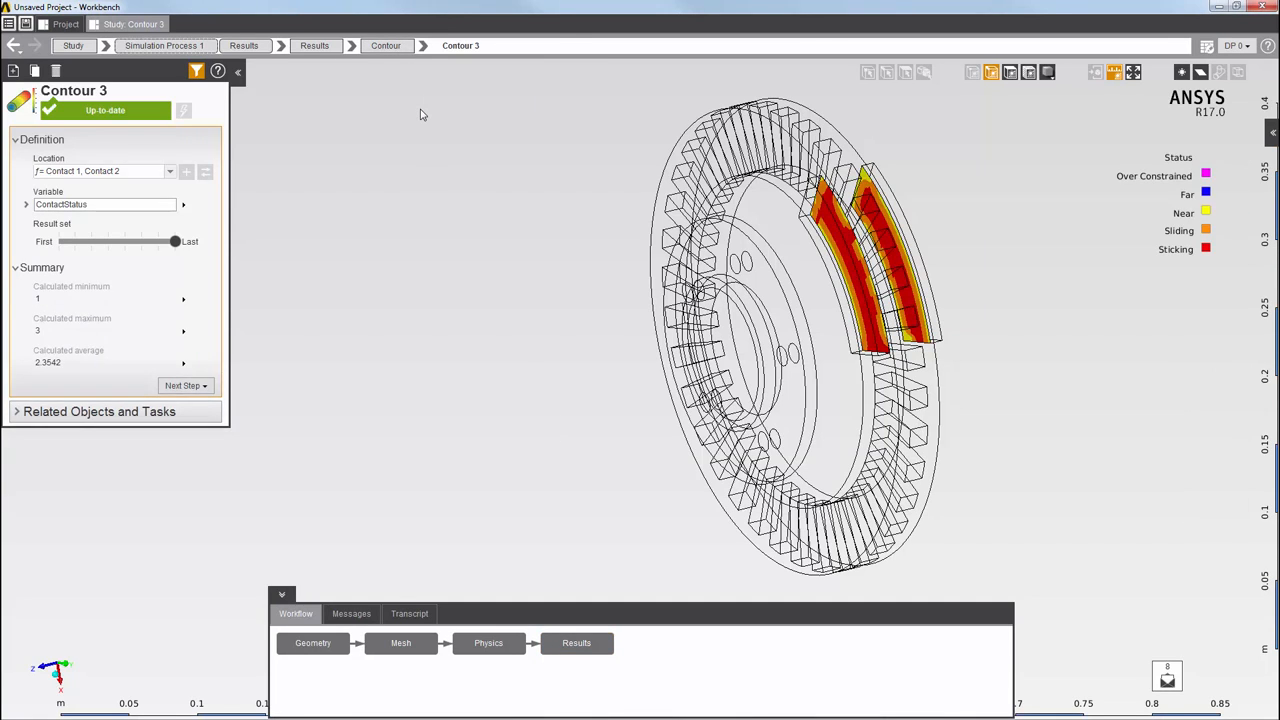
left_click(425, 46)
left_click(433, 130)
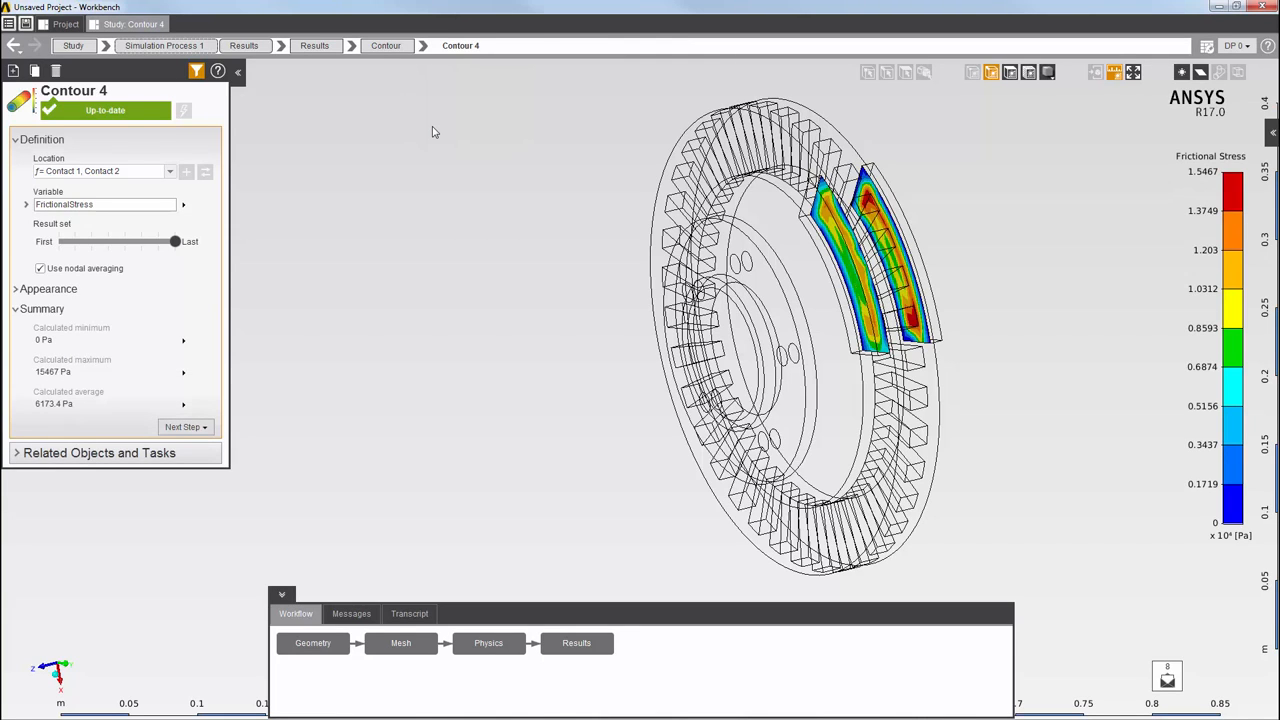
left_click(425, 46)
left_click(423, 144)
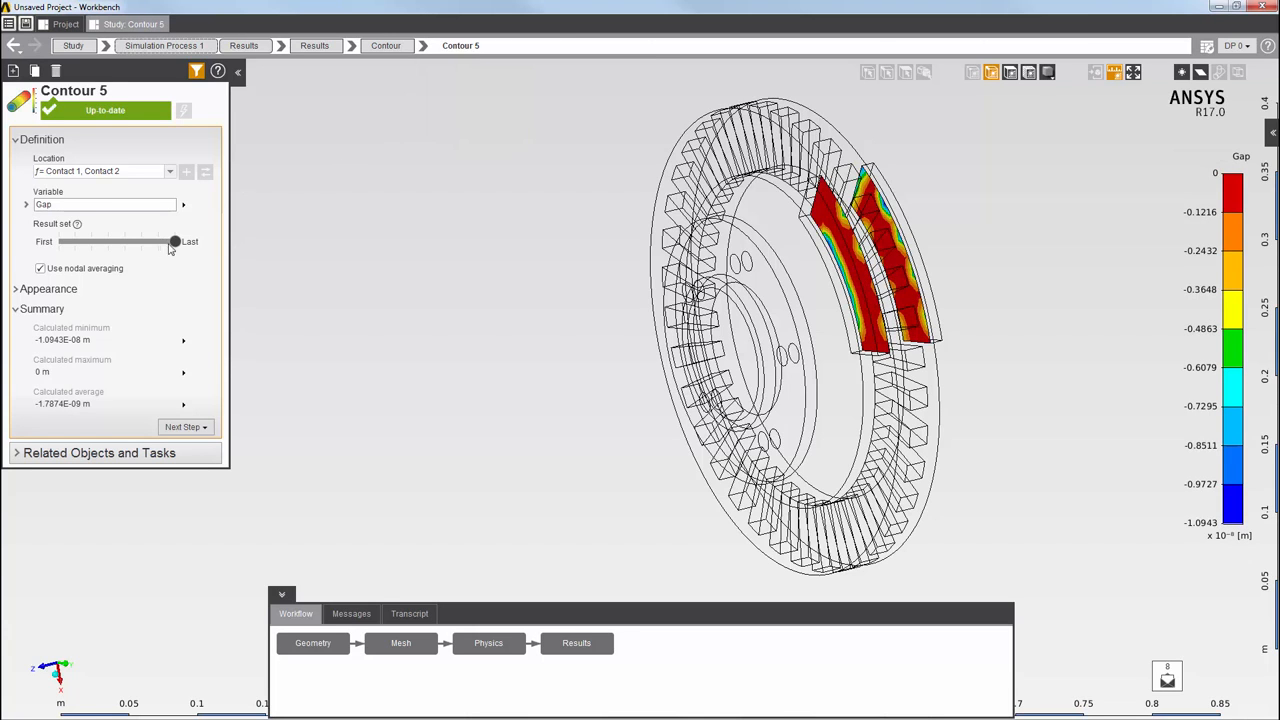
left_click_drag(170, 245, 141, 244)
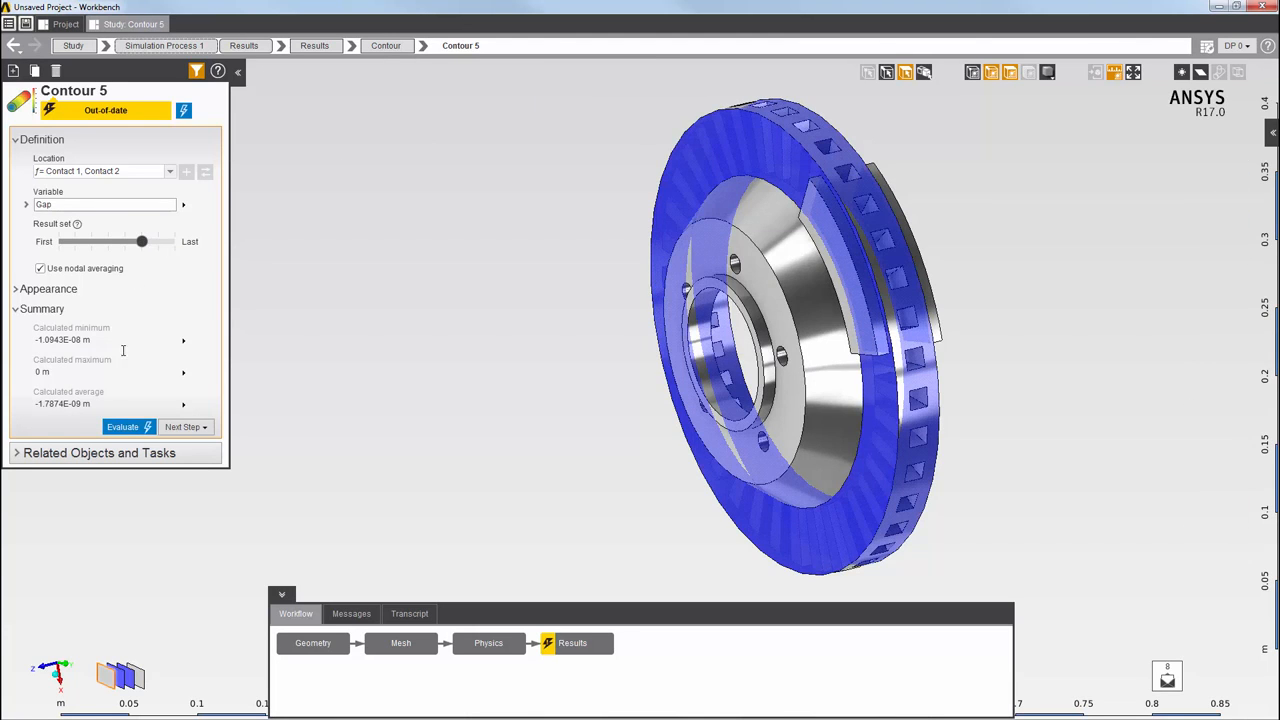
left_click(124, 427)
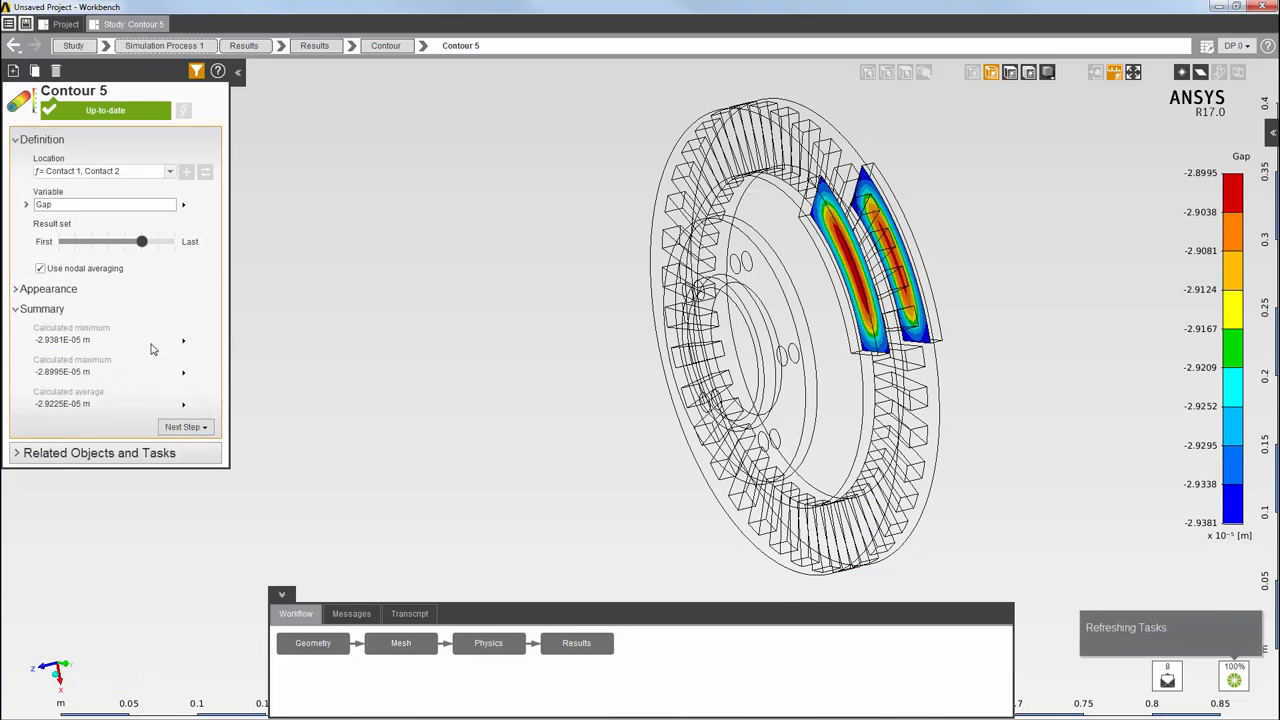
left_click_drag(142, 243, 112, 246)
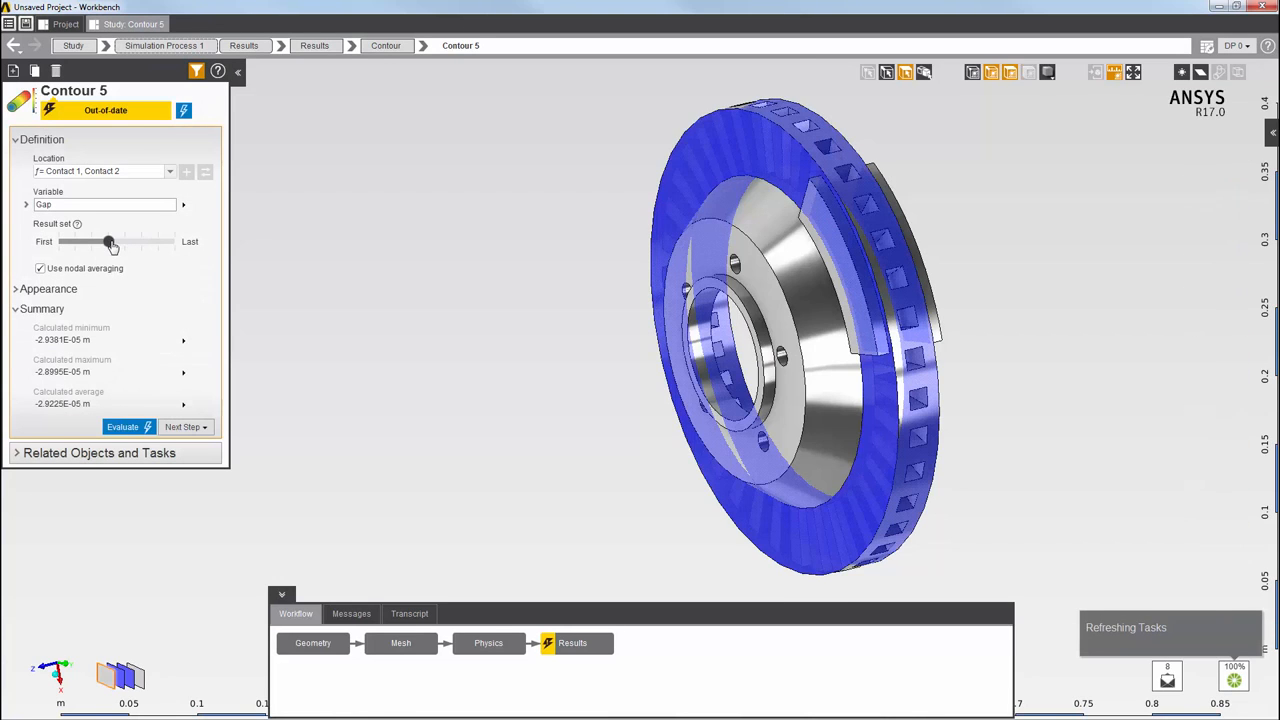
left_click(124, 427)
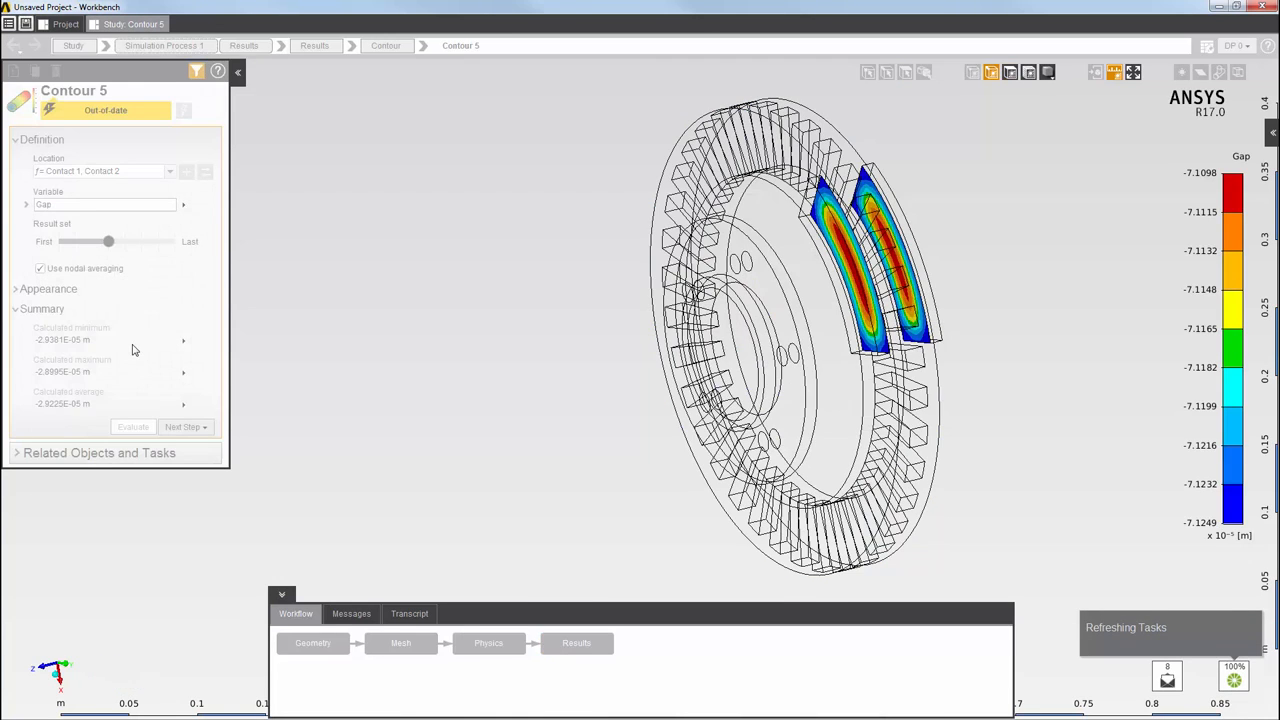
left_click_drag(110, 243, 175, 243)
left_click(133, 427)
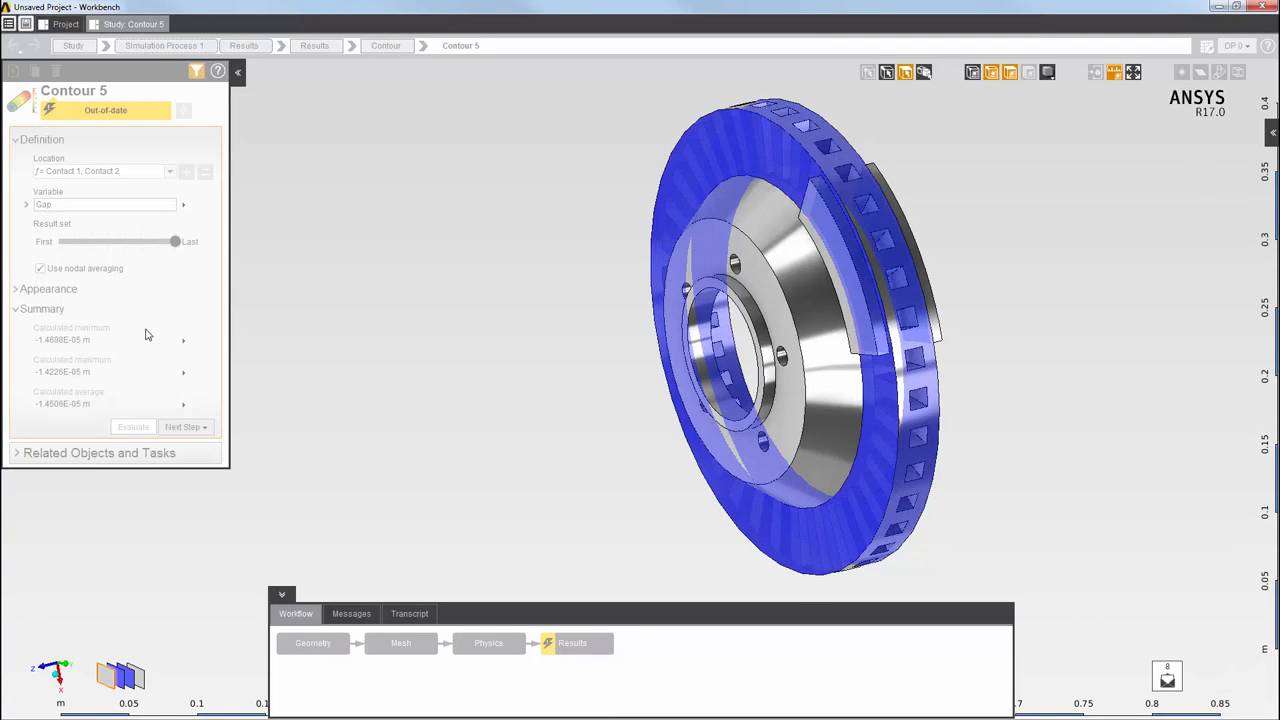